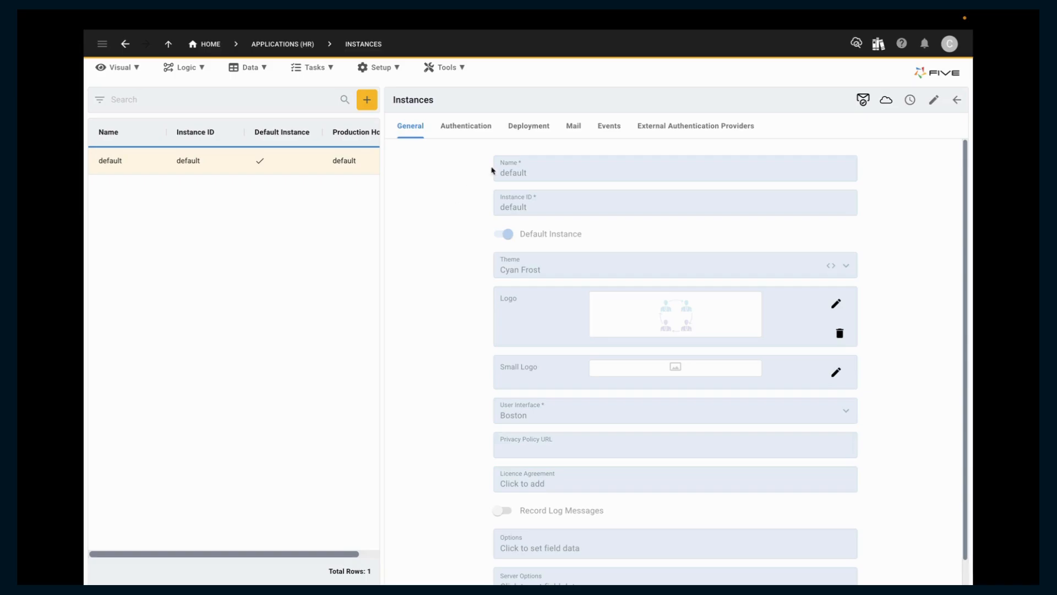
Review the default instance's mail settings and the Staff Phone Extensions report's template, leaving the template unchanged.
click(572, 131)
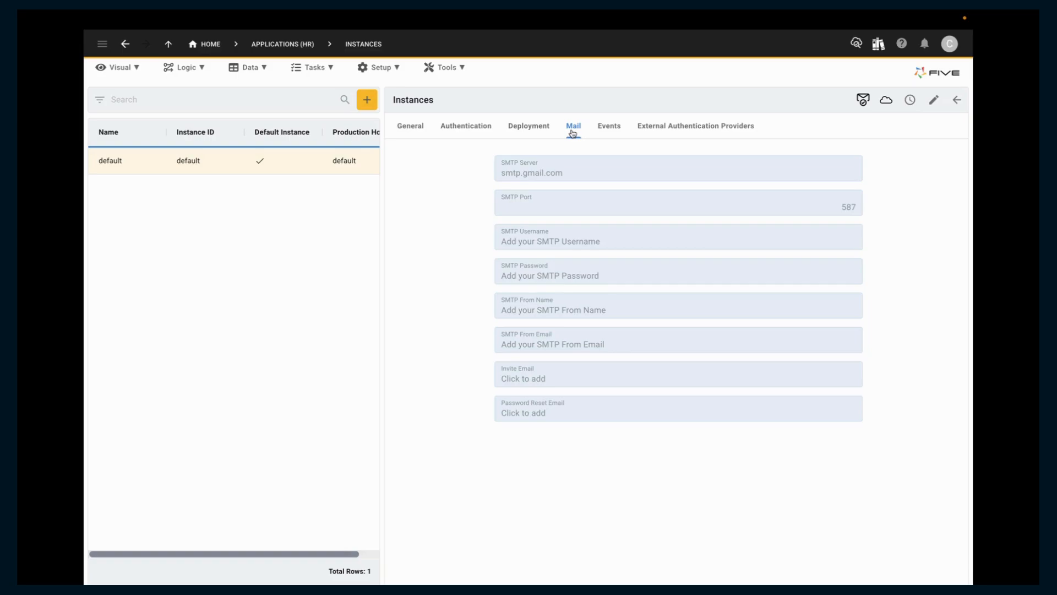
click(128, 68)
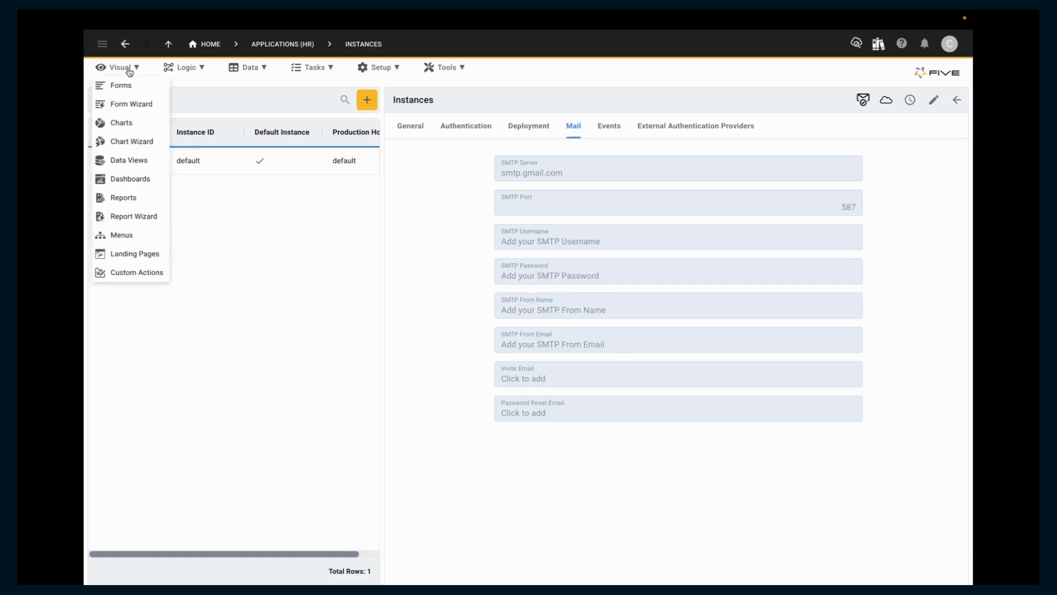
click(137, 198)
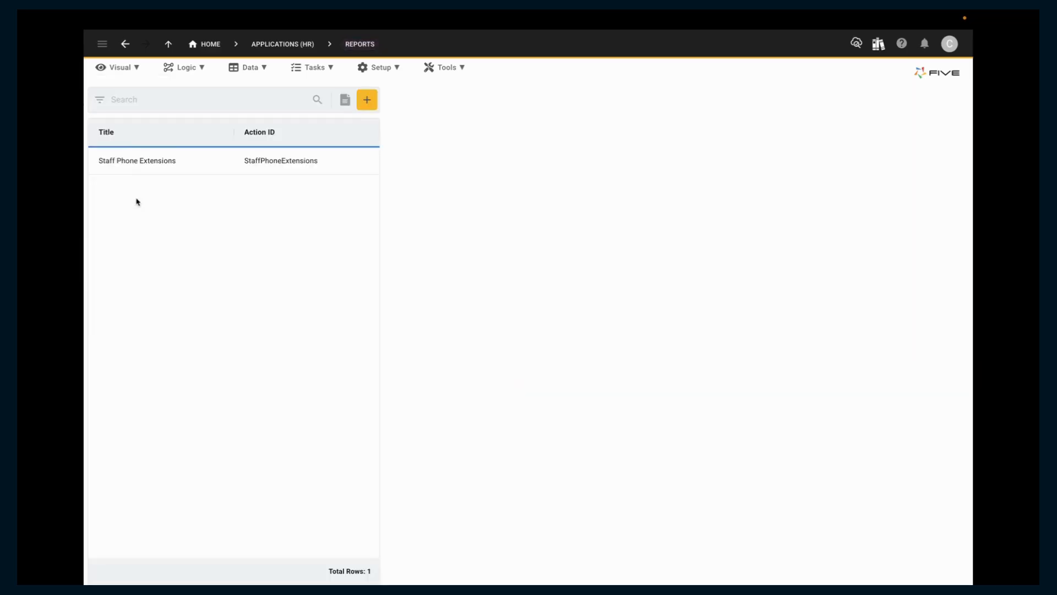
click(221, 165)
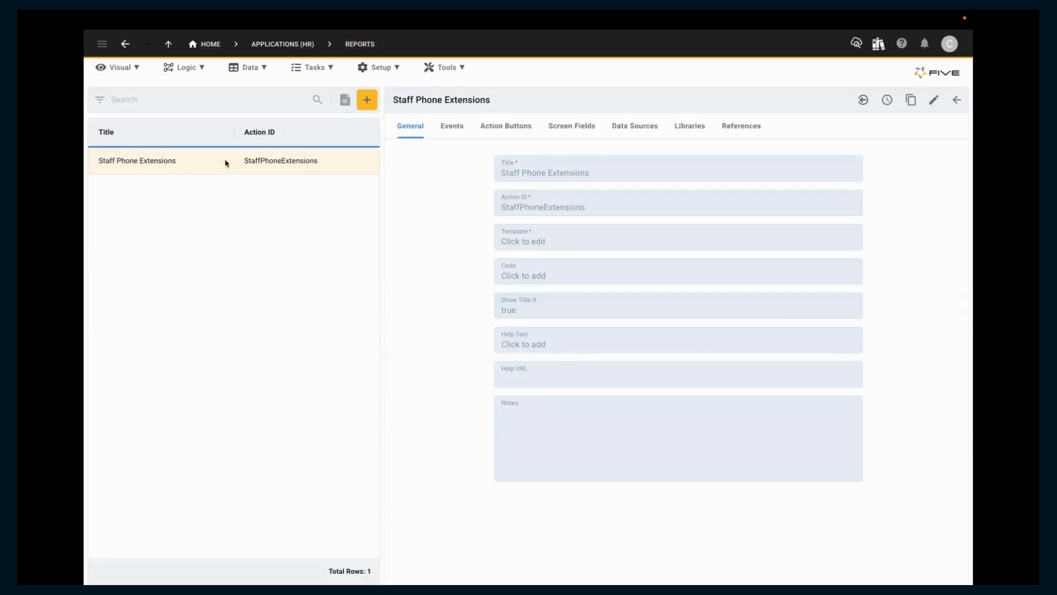
click(584, 235)
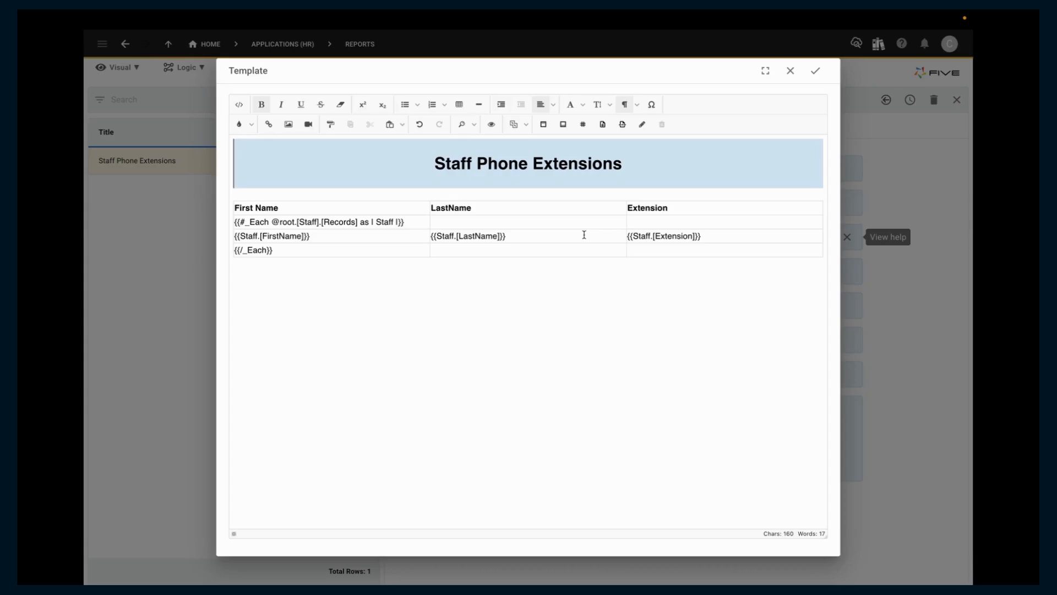
click(790, 71)
click(956, 100)
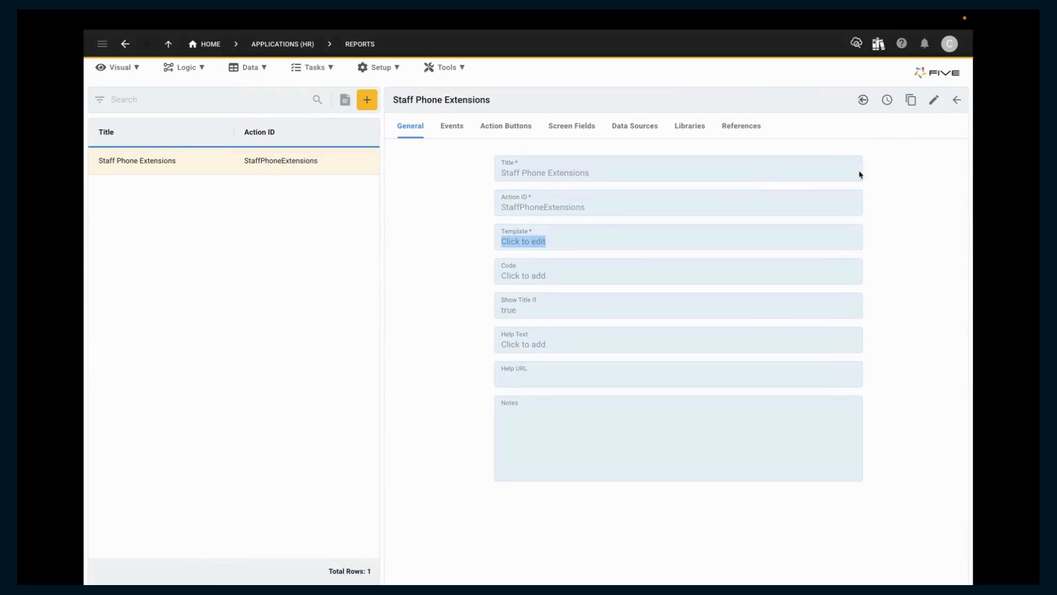
Examine the DoAddAttachments function's code, especially the addAttachment call, and close it without changes.
click(185, 67)
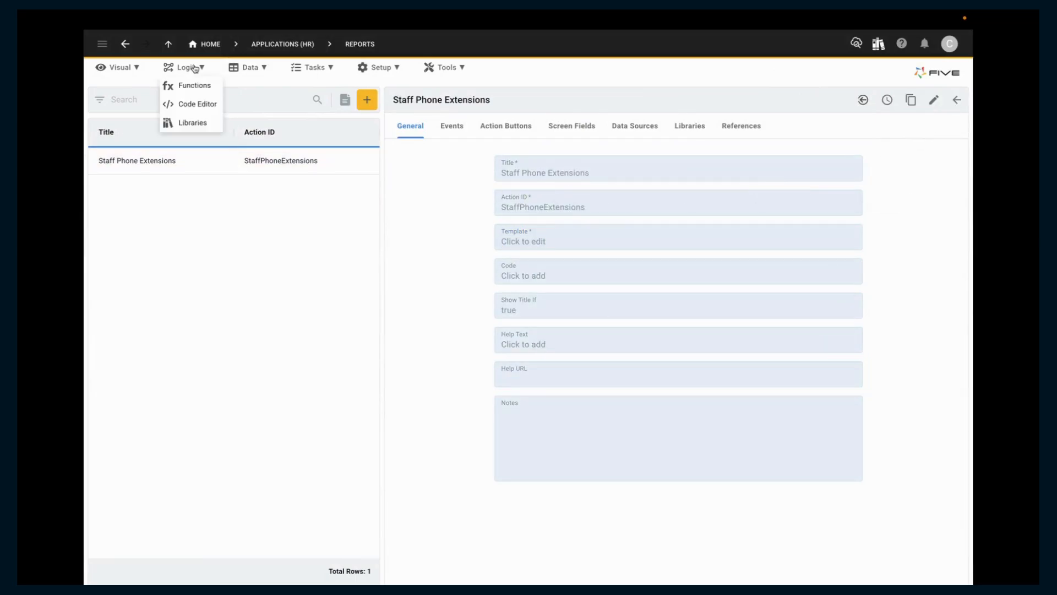
click(192, 86)
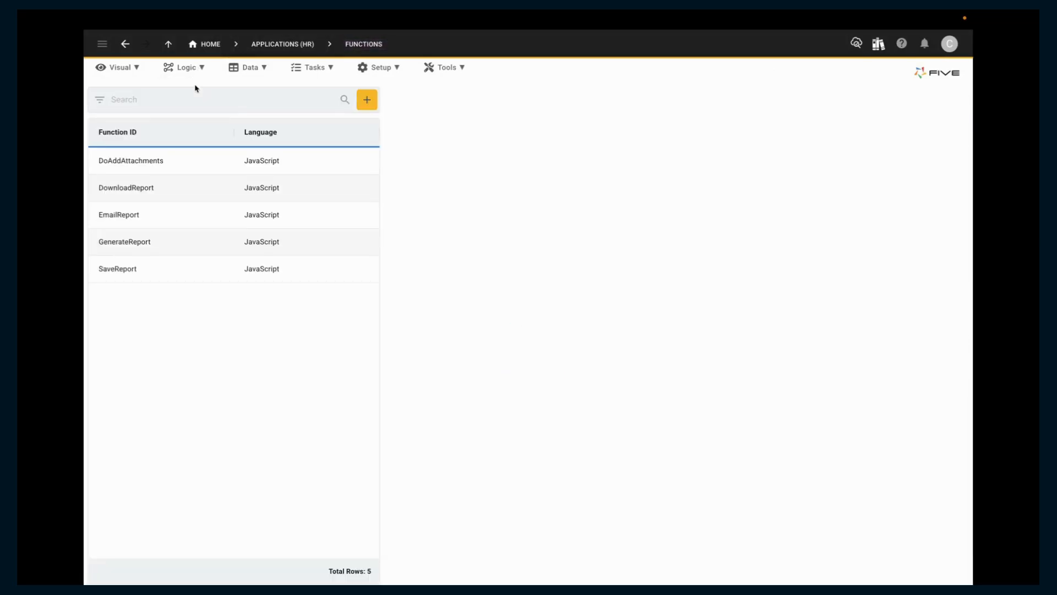
click(207, 161)
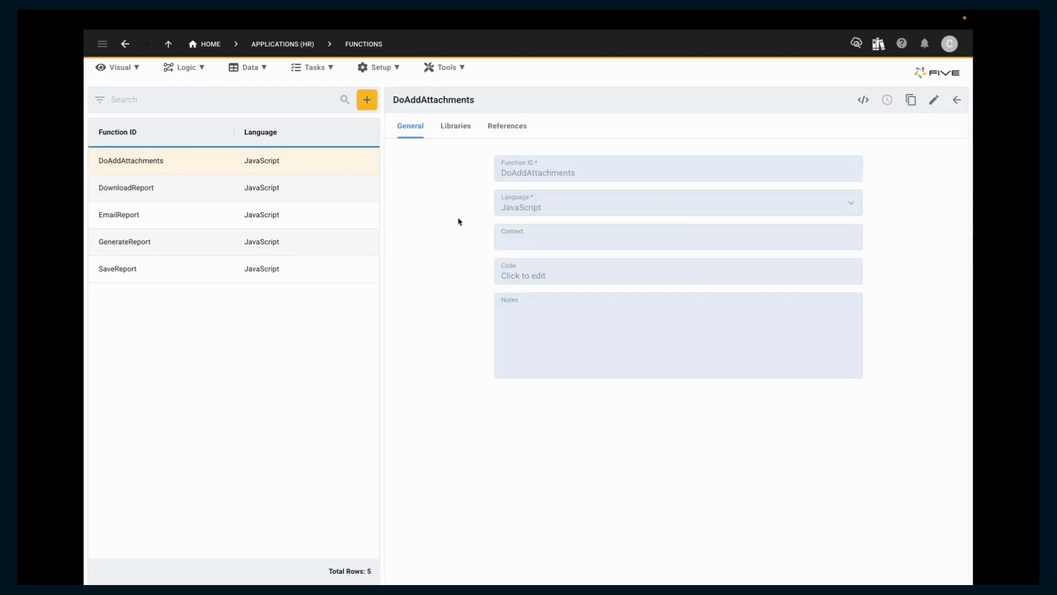
click(621, 273)
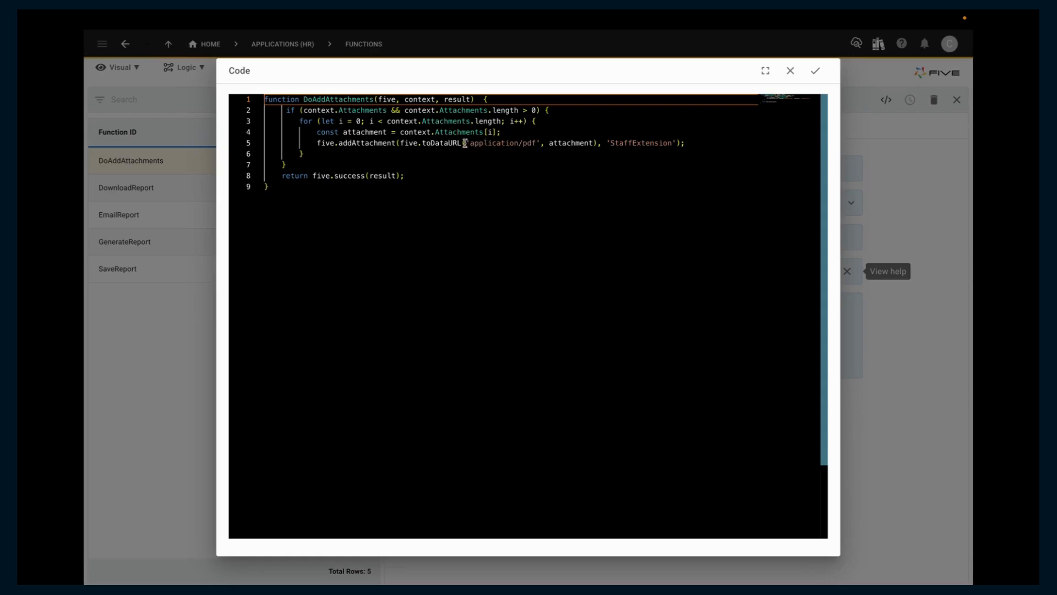
drag(464, 143, 392, 145)
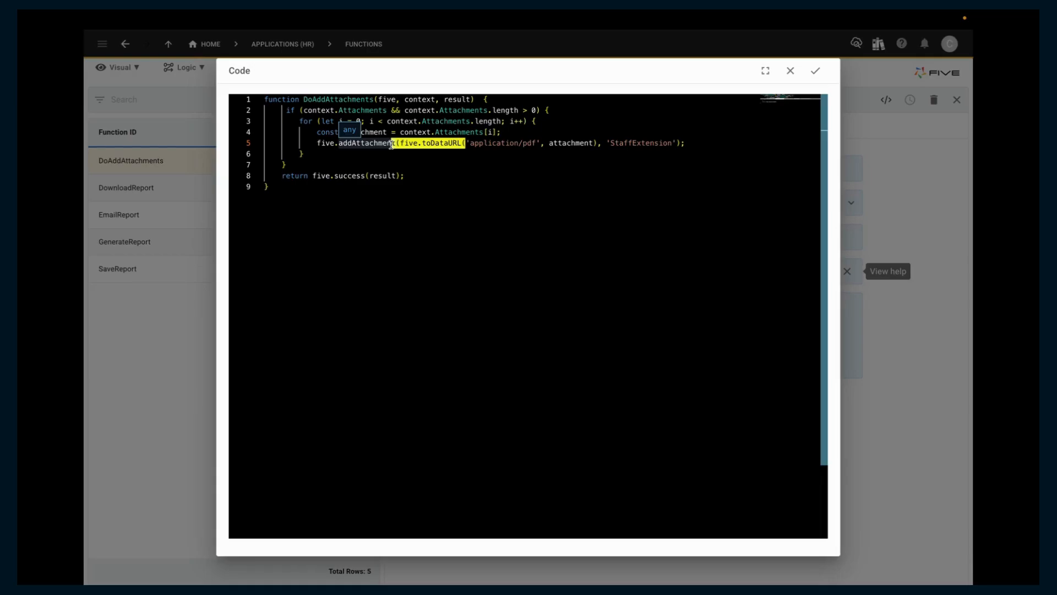
click(412, 159)
drag(395, 143, 339, 145)
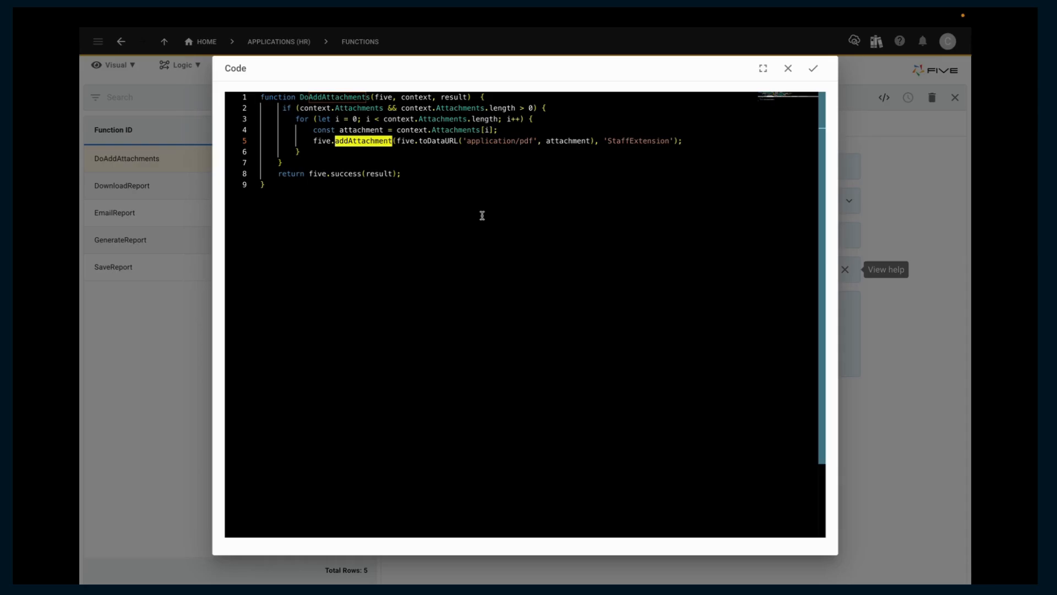
click(790, 70)
click(958, 101)
Add a new mail merge titled "Extension Report Email".
click(311, 66)
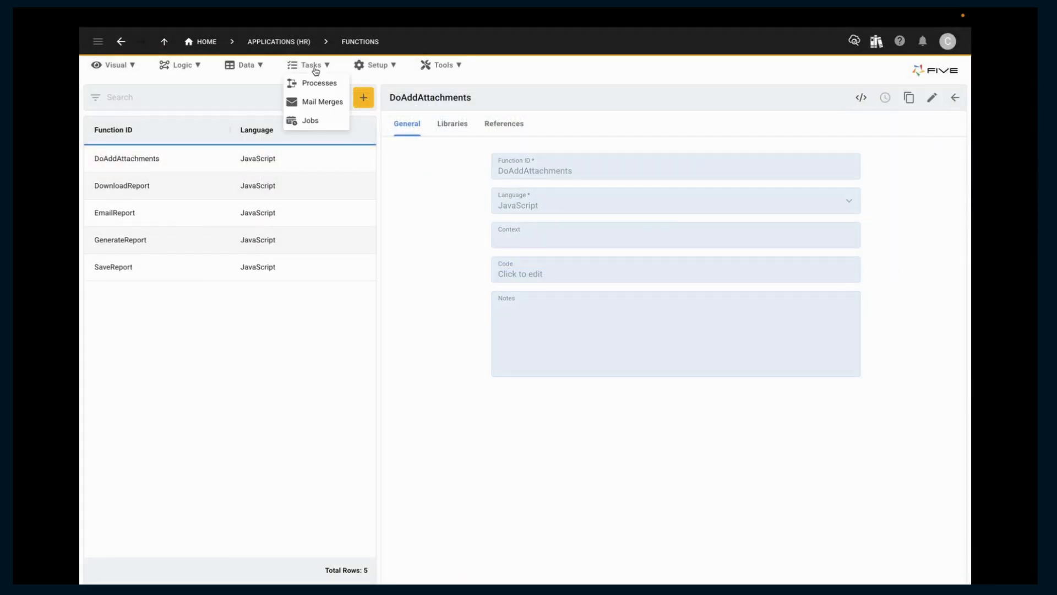
click(318, 104)
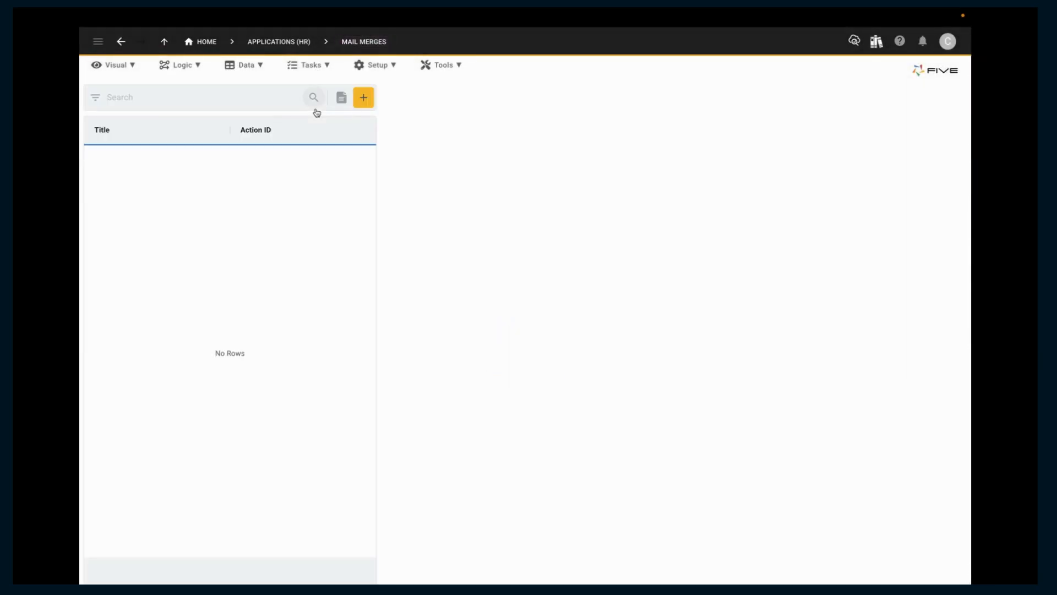
click(363, 97)
text(Extens)
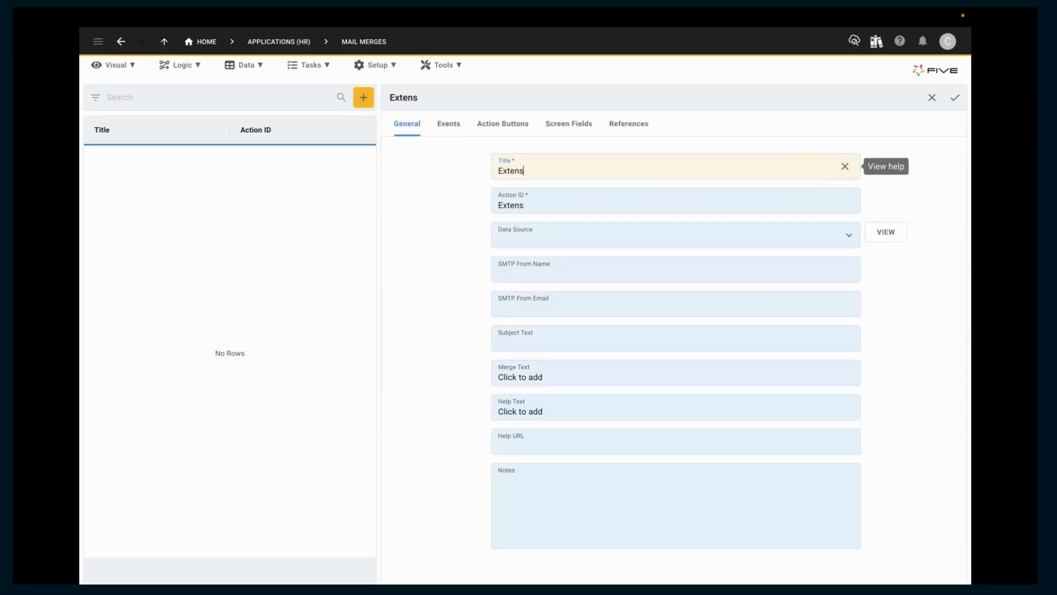
text(ion Report Email)
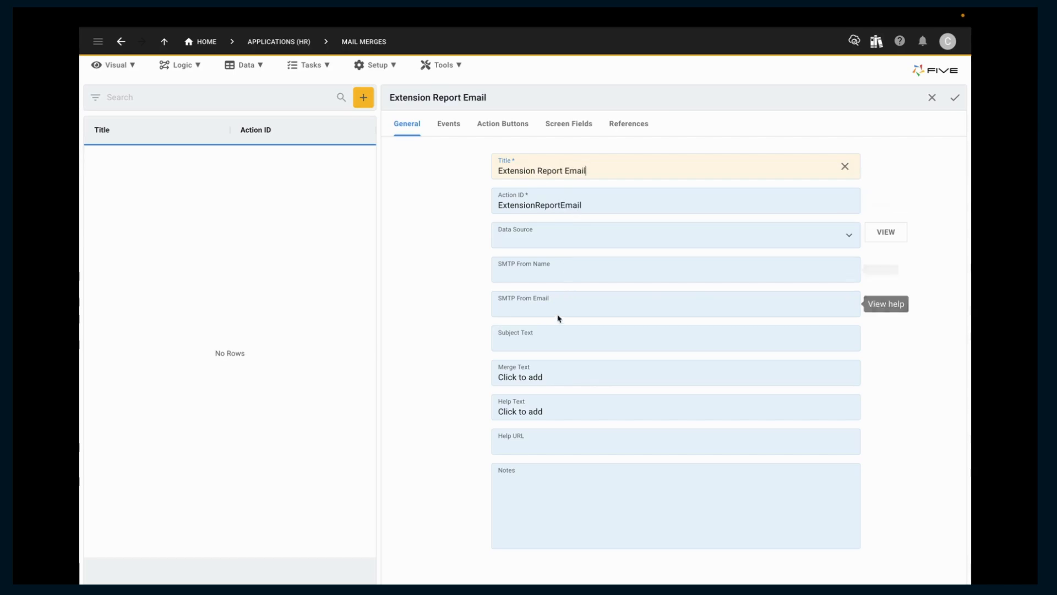
Set the mail merge's SMTP From Name to "Staff" and enter the sender's address as the SMTP From Email.
click(564, 270)
text(Staff)
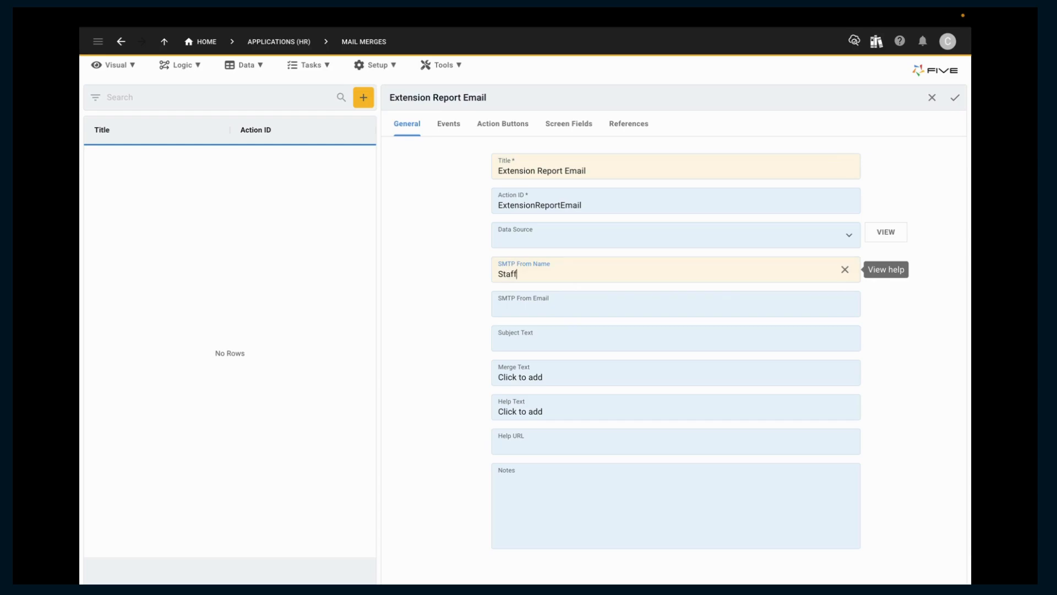
click(582, 303)
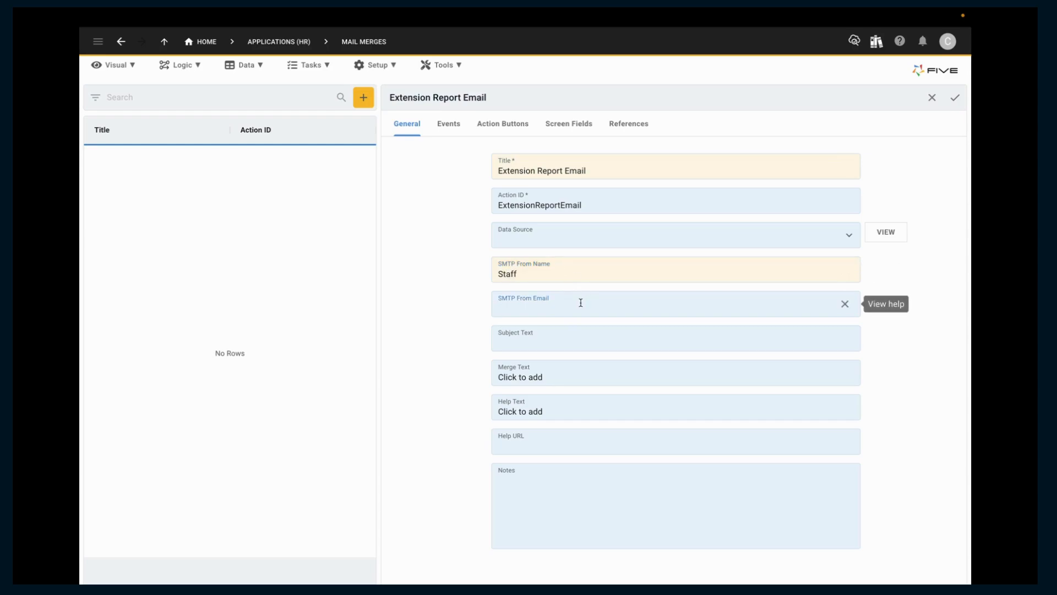
text(five@demo.com)
Set the mail merge's subject text to "Extension Report".
click(604, 338)
text(Extension )
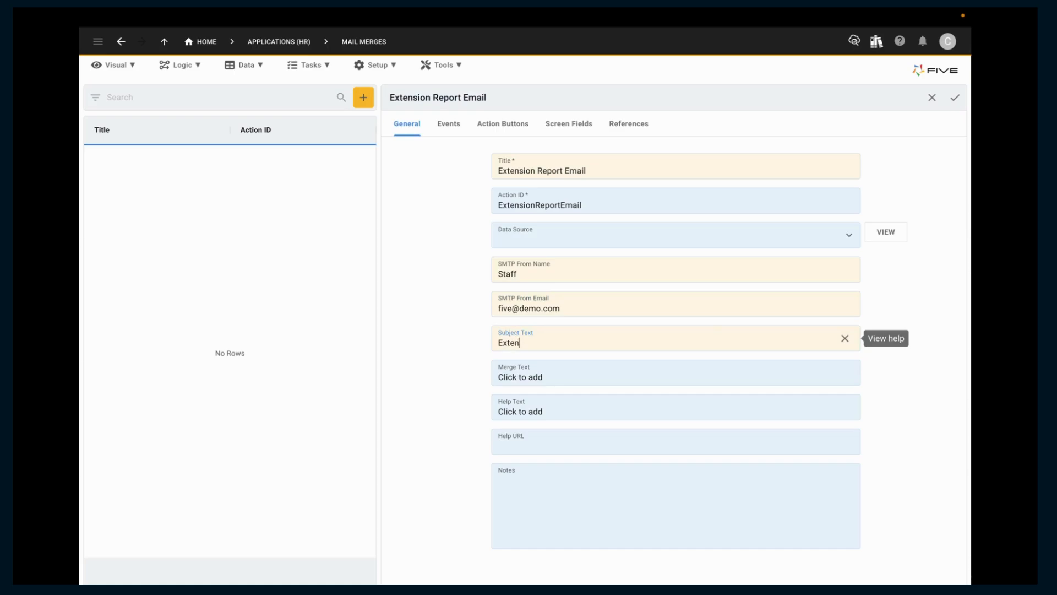
text(Report)
Write the merge text "Please find attached the updated Staff Extension Report." and save it.
click(613, 375)
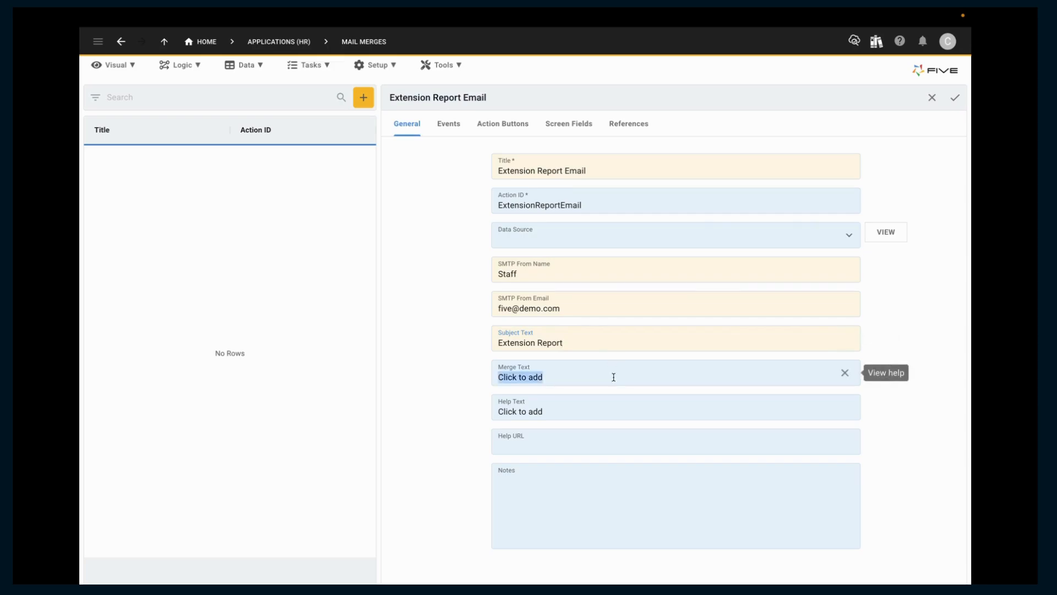
text(Pleas)
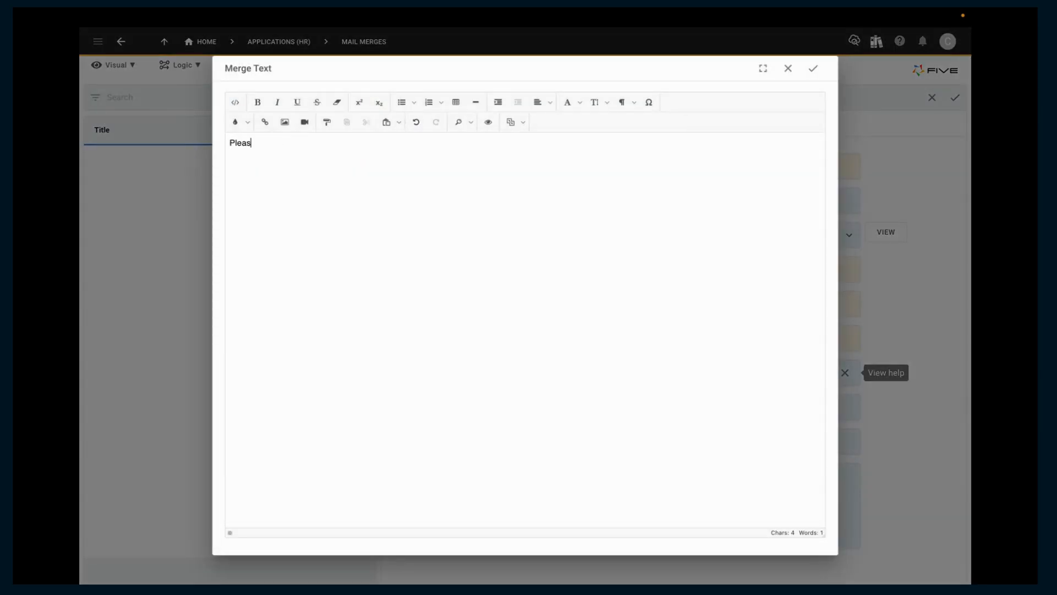
text(e find attached )
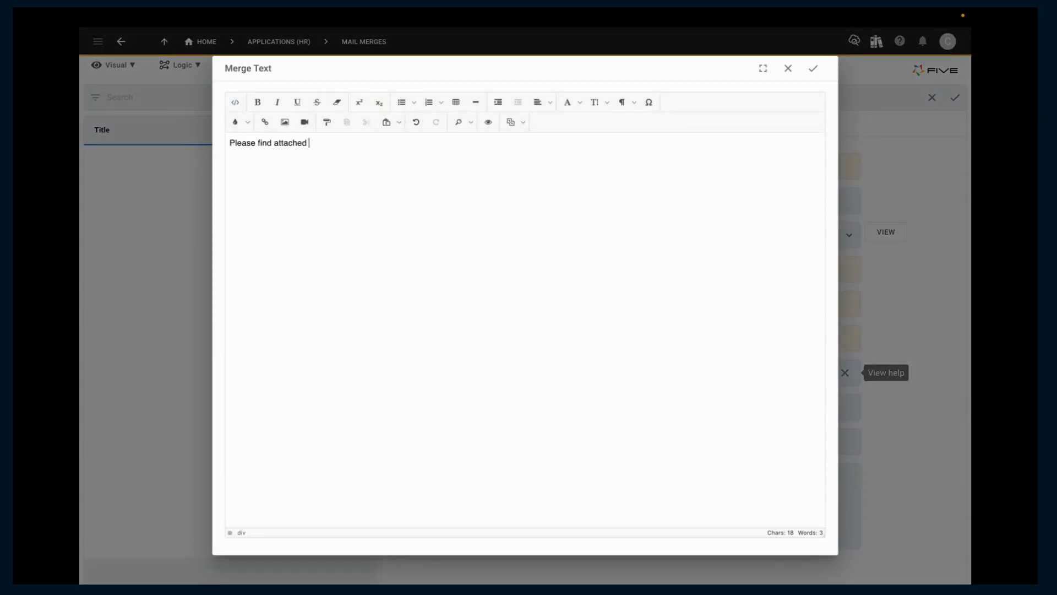
text(the updated Staff Extension Report.)
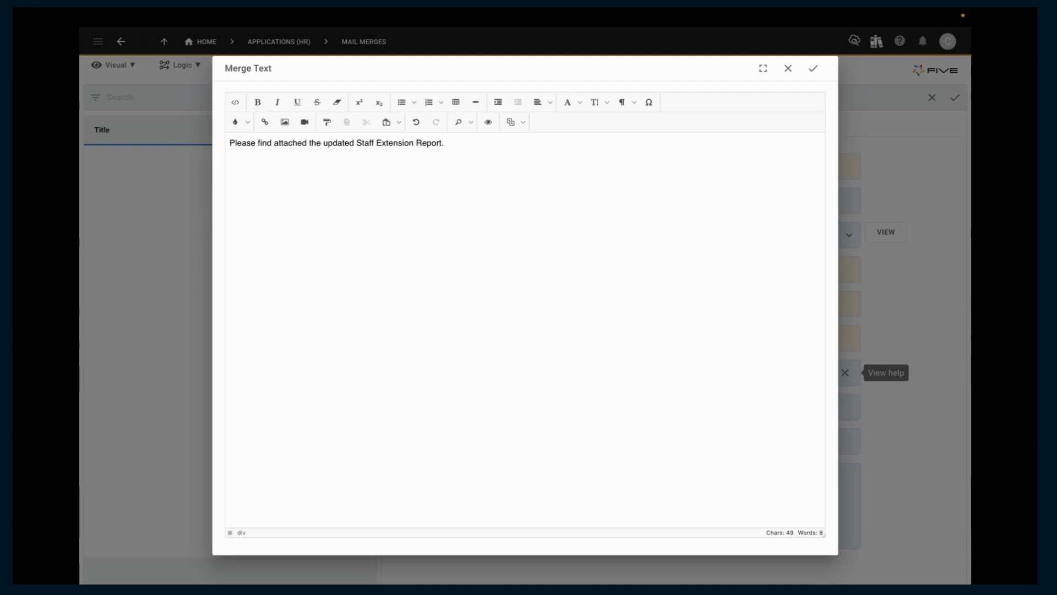
click(814, 68)
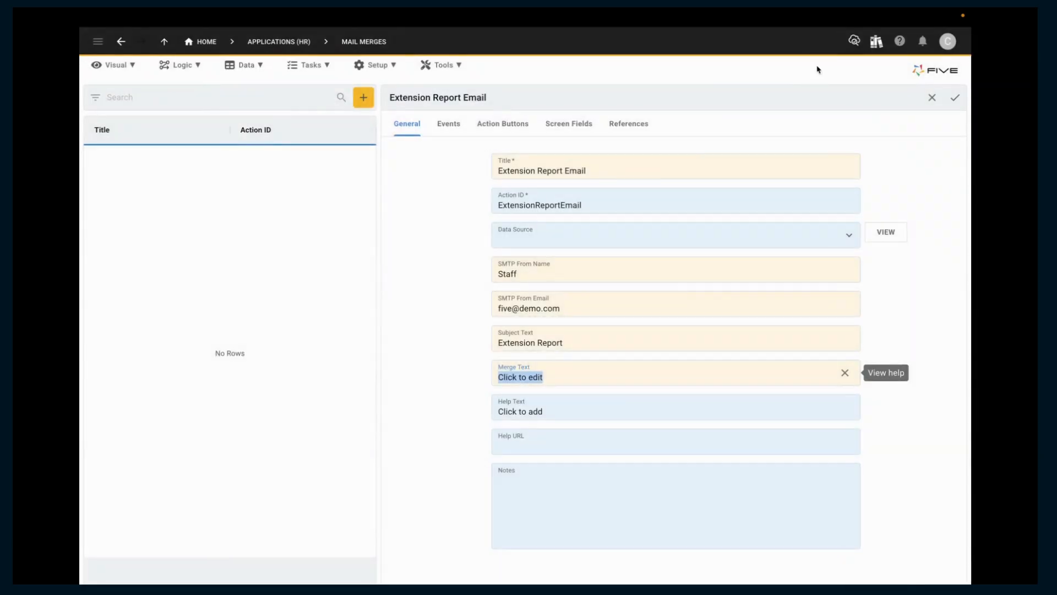
Assign the DoAddAttachments function to the mail merge's Do Merge Record event and save the mail merge.
click(450, 125)
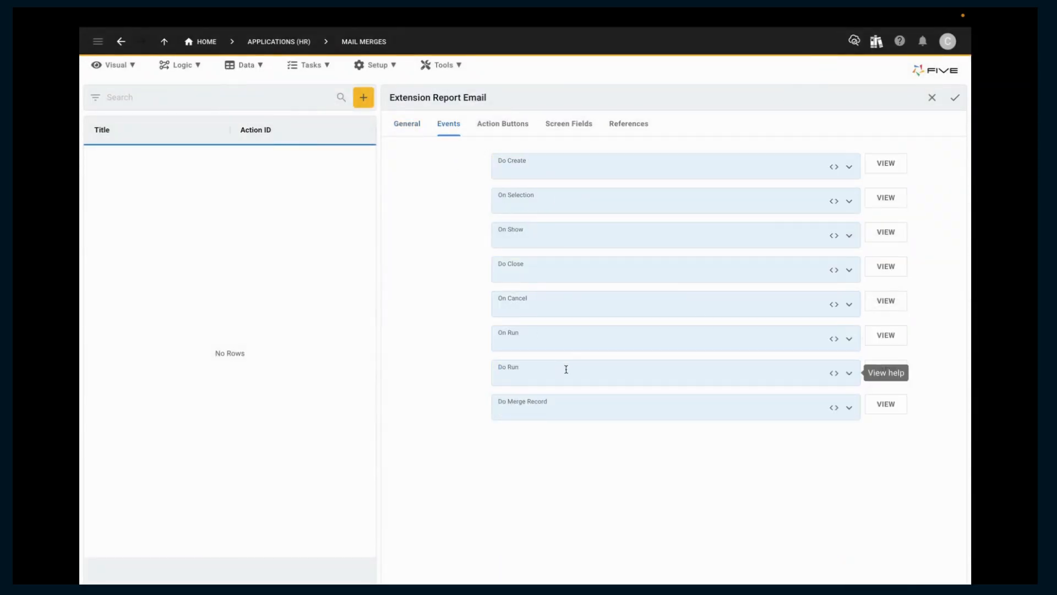
click(588, 406)
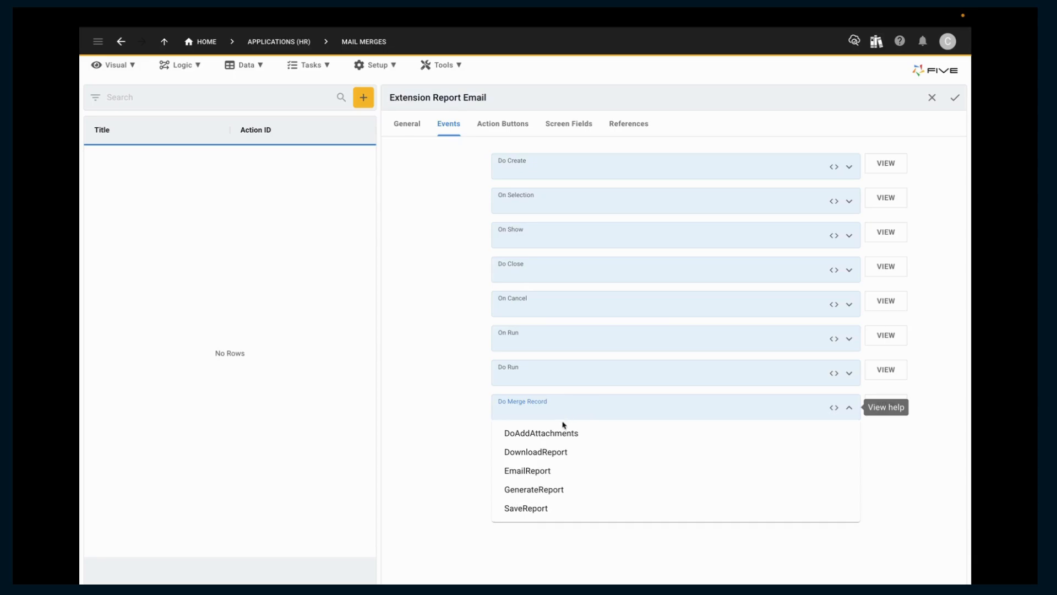
click(552, 434)
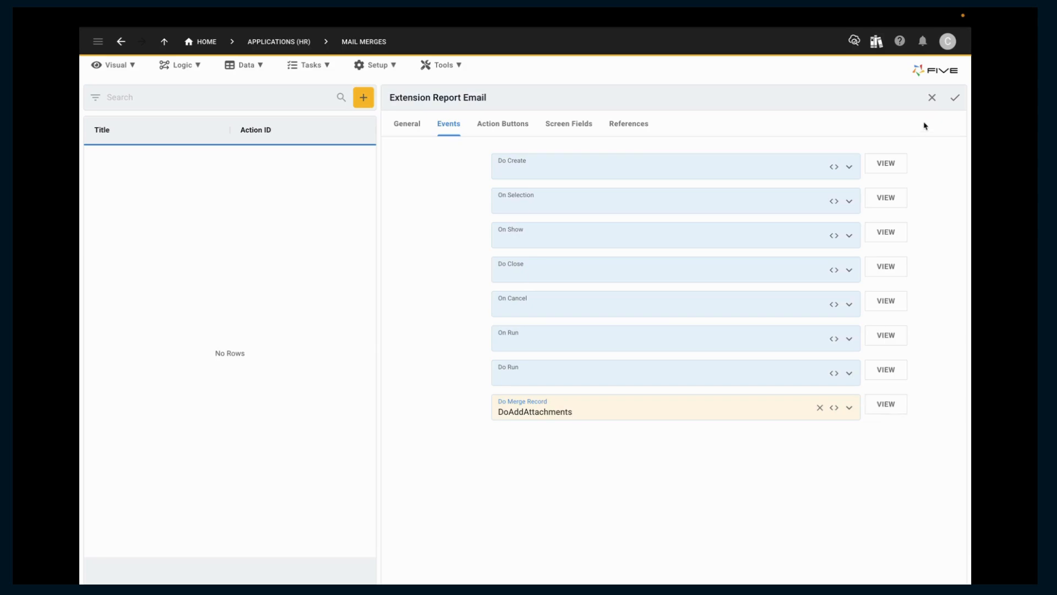
click(955, 97)
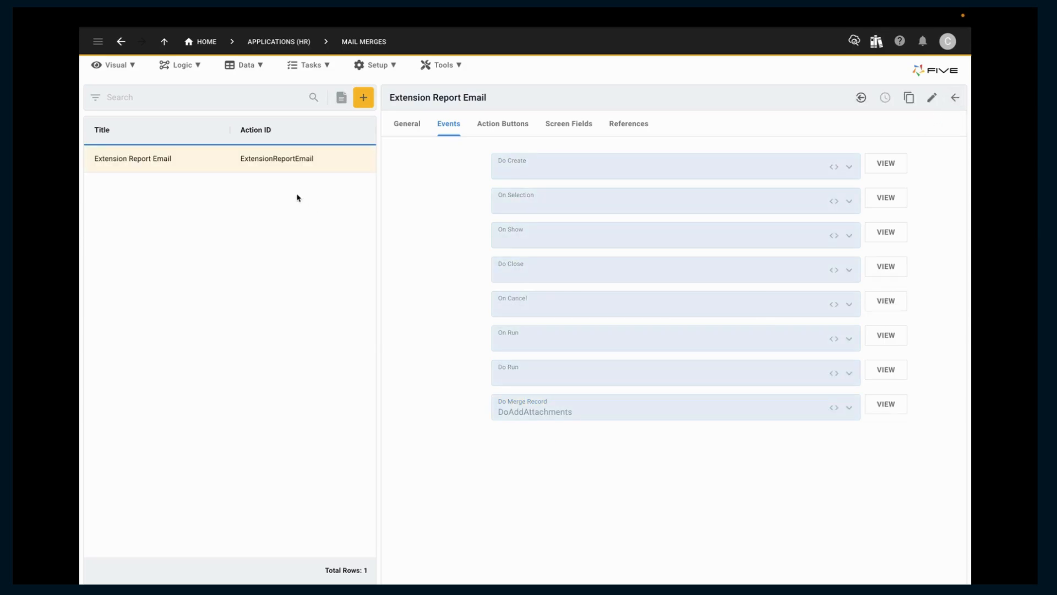
Examine the EmailReport function's code, including its report action, mail merge context and mail merge action, and close it without changes.
click(187, 68)
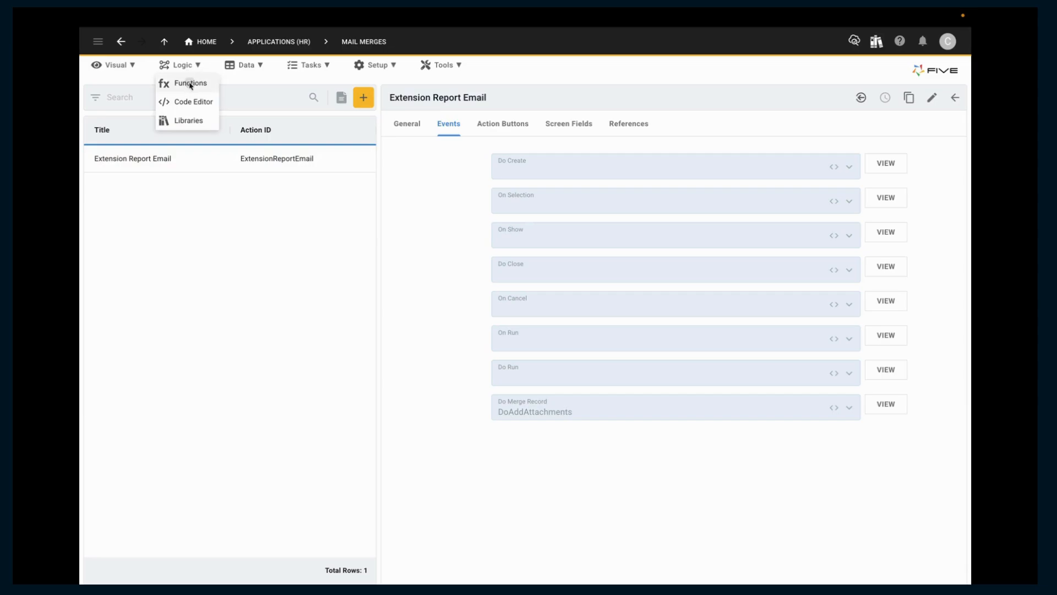
click(190, 82)
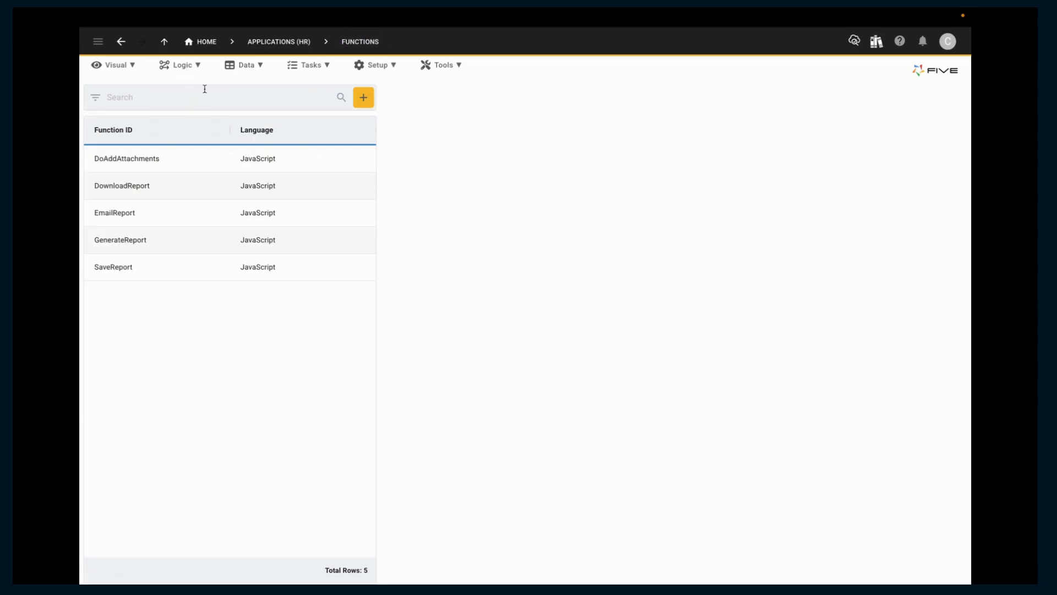
click(197, 215)
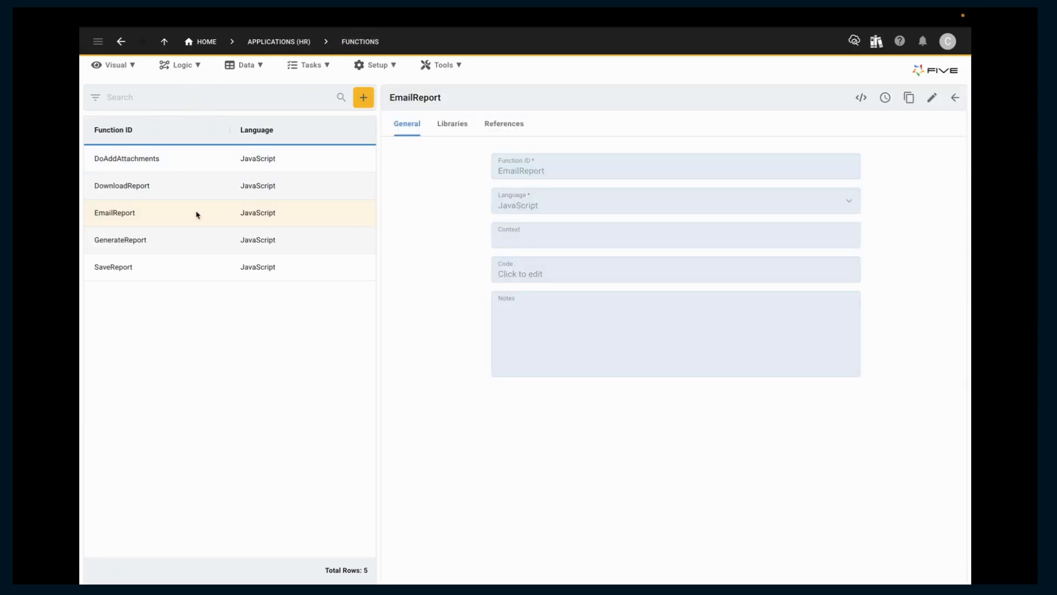
click(576, 270)
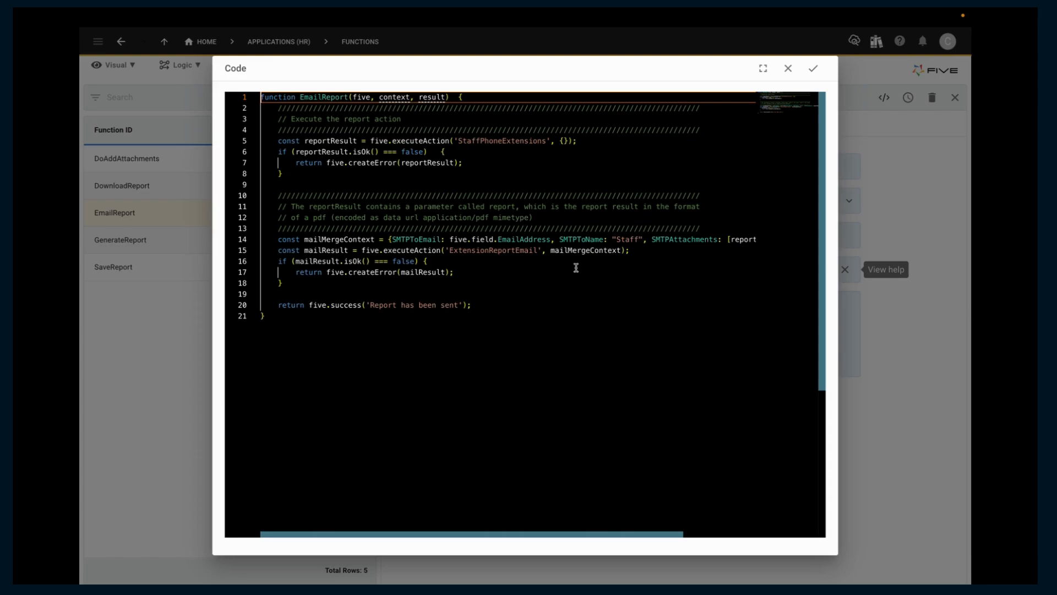
key(ctrl+End)
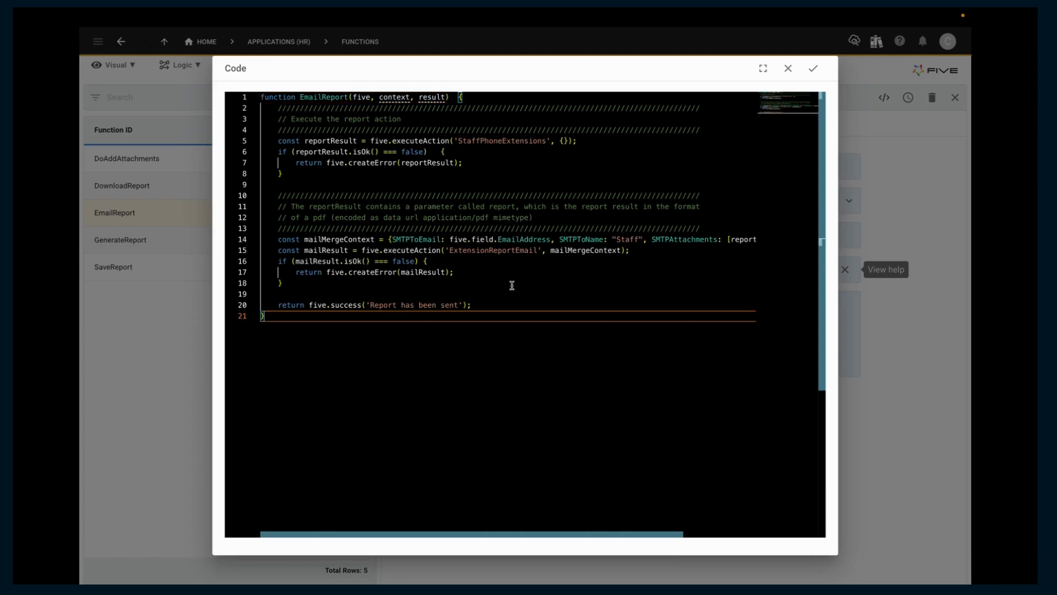
drag(449, 140, 406, 136)
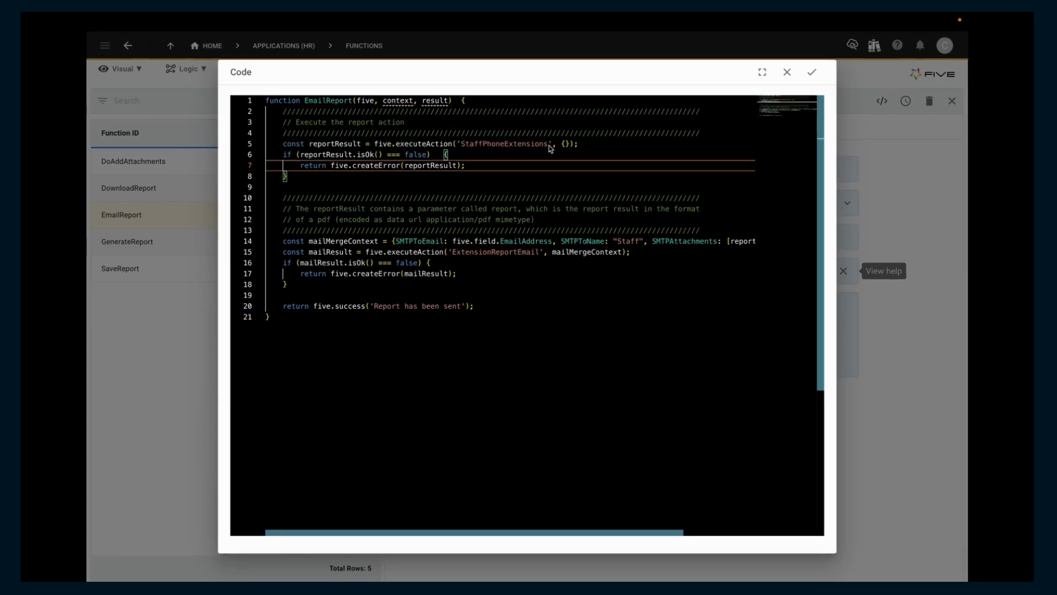
drag(546, 140, 462, 150)
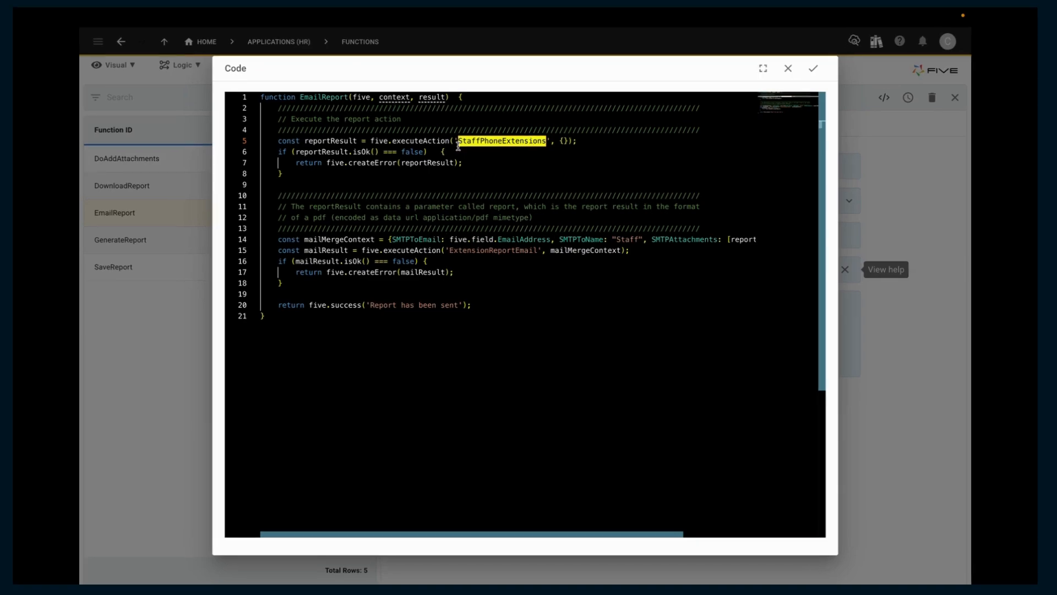
mouse_move(716, 239)
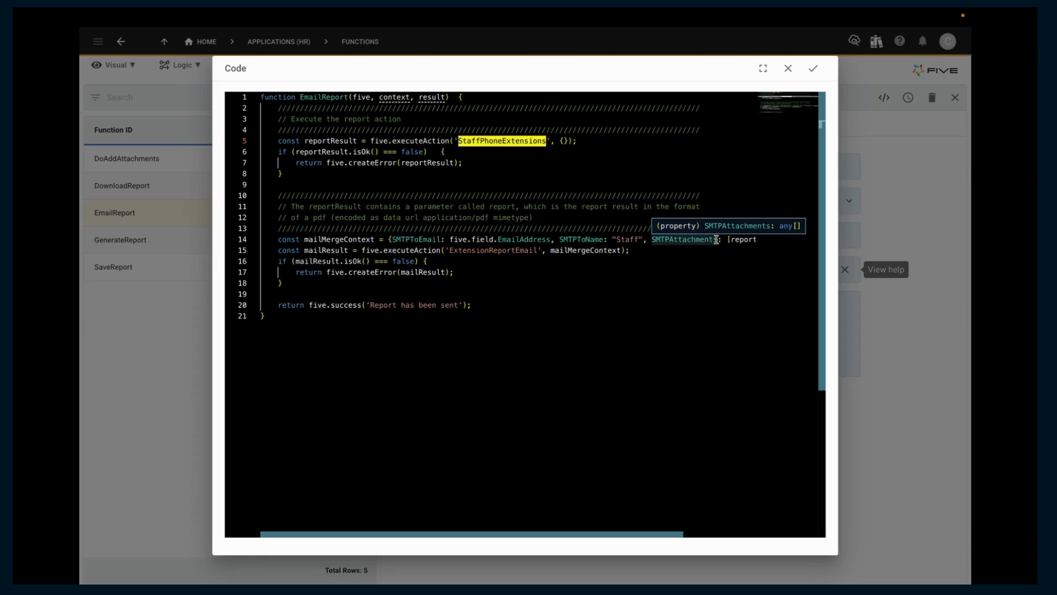
drag(722, 239, 387, 241)
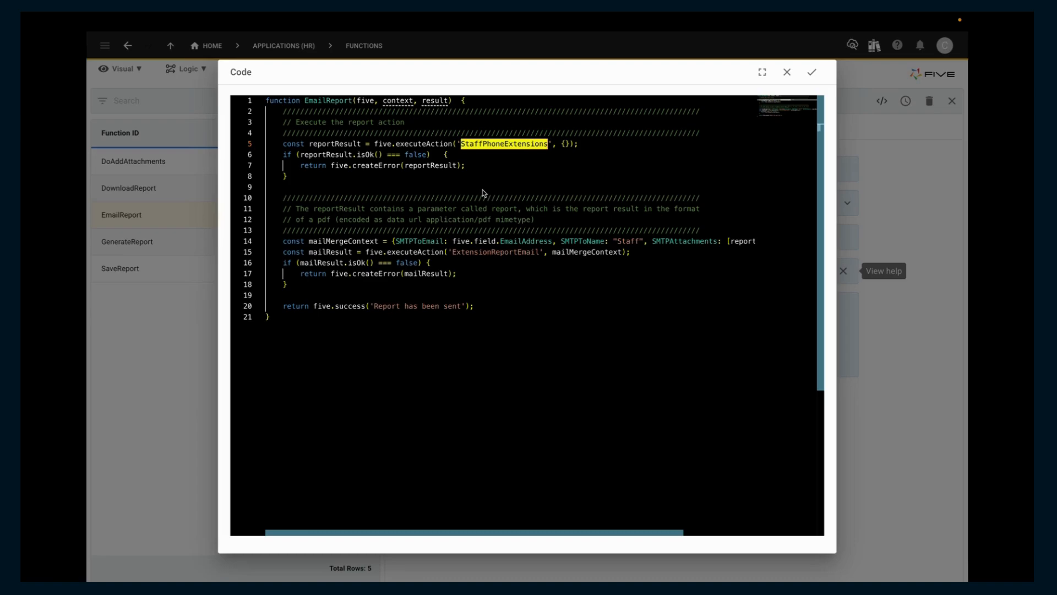
drag(541, 253, 452, 253)
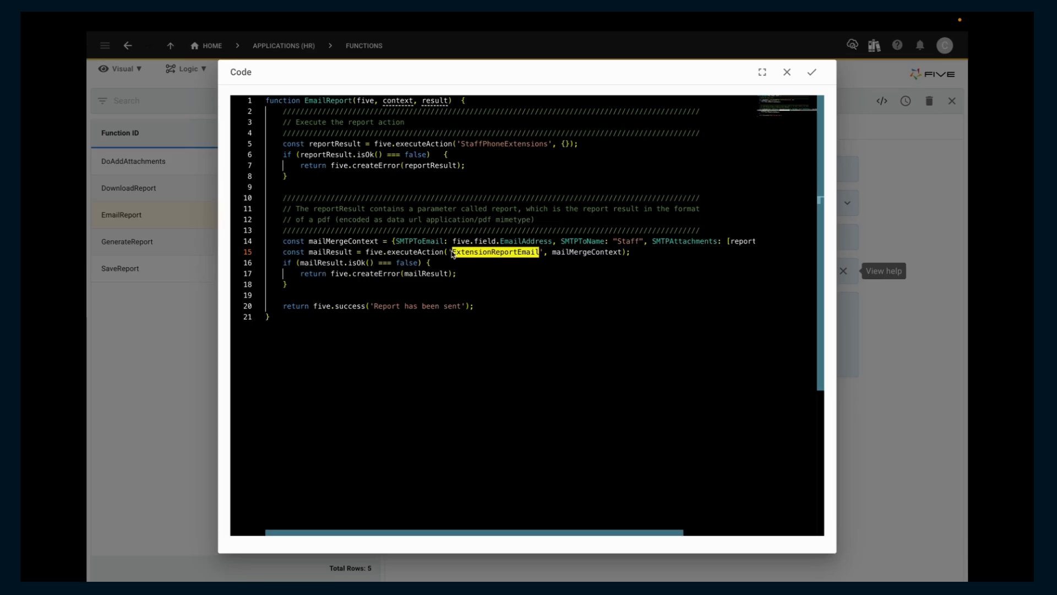
click(788, 72)
click(952, 101)
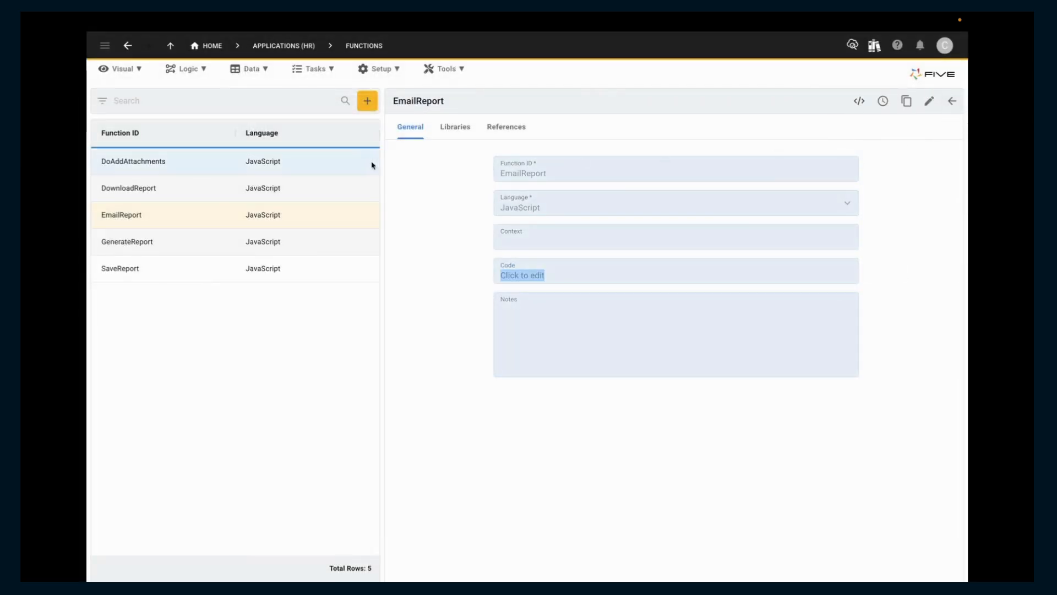
Create a new process record titled "Email Report".
click(311, 67)
click(317, 88)
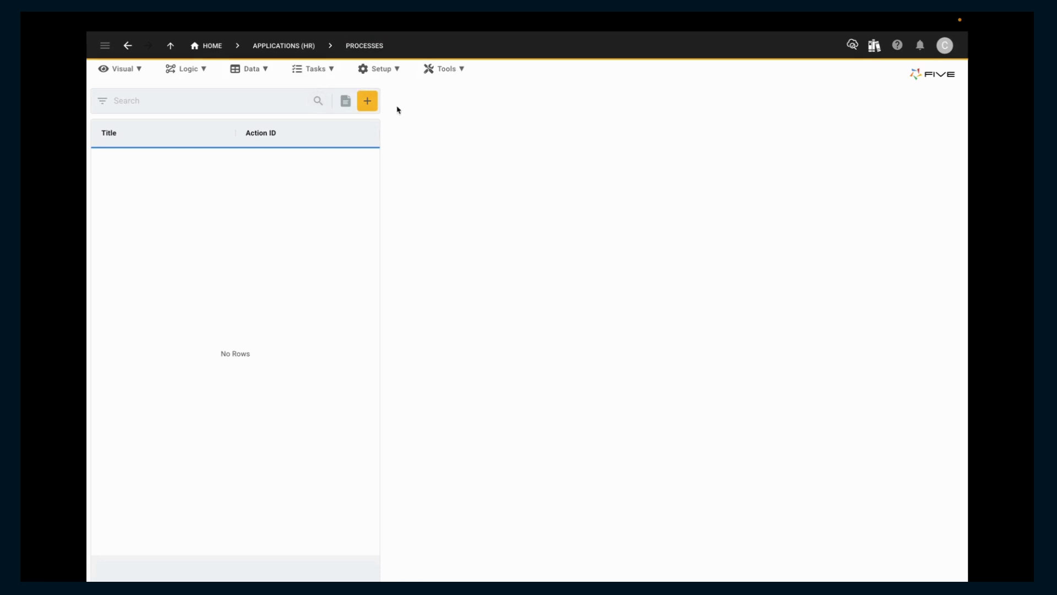
click(367, 107)
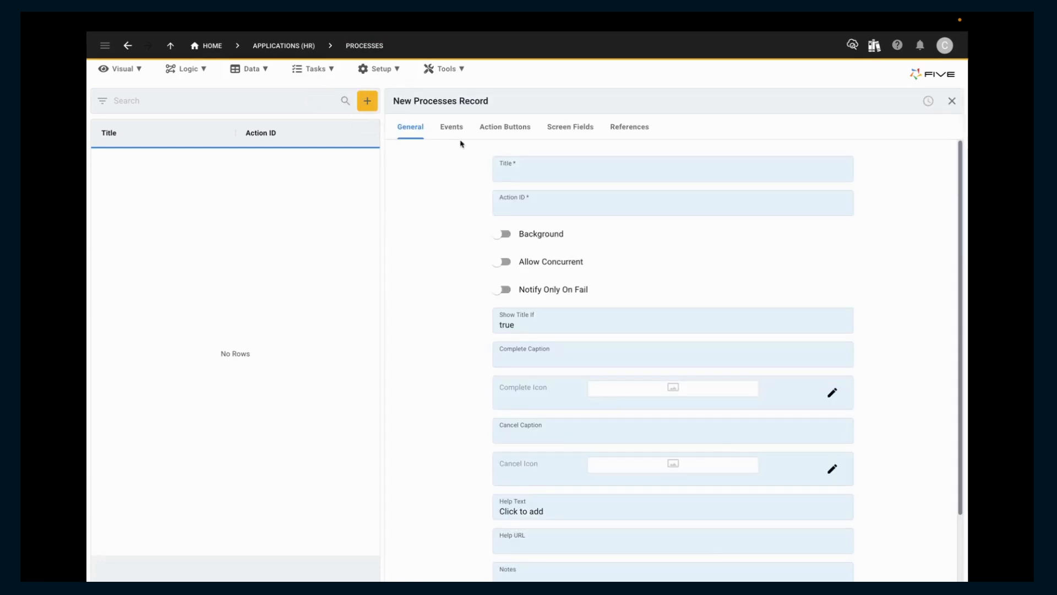
click(545, 173)
text(E)
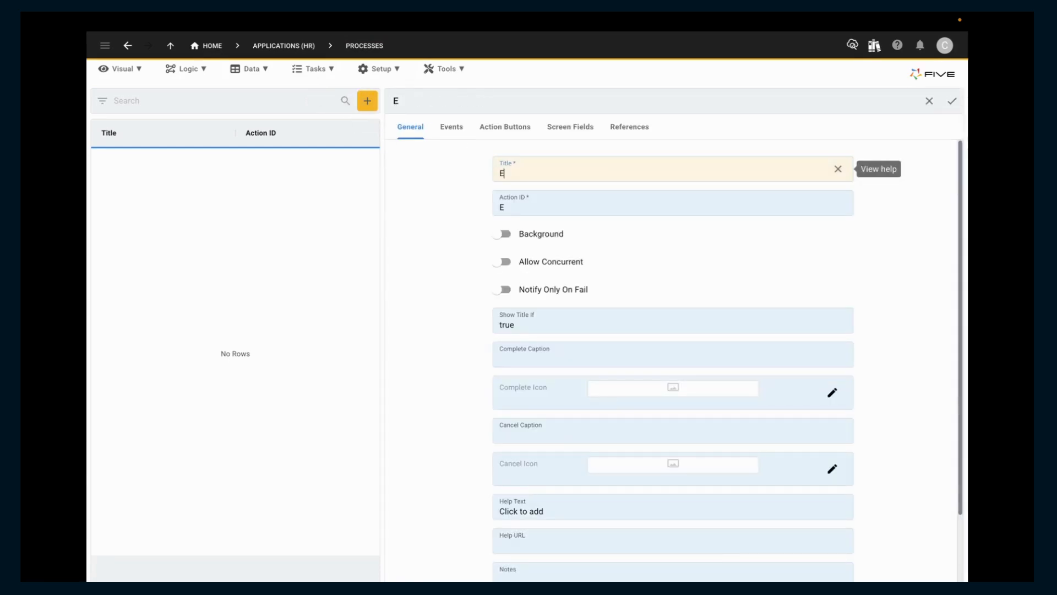
text(mail Report)
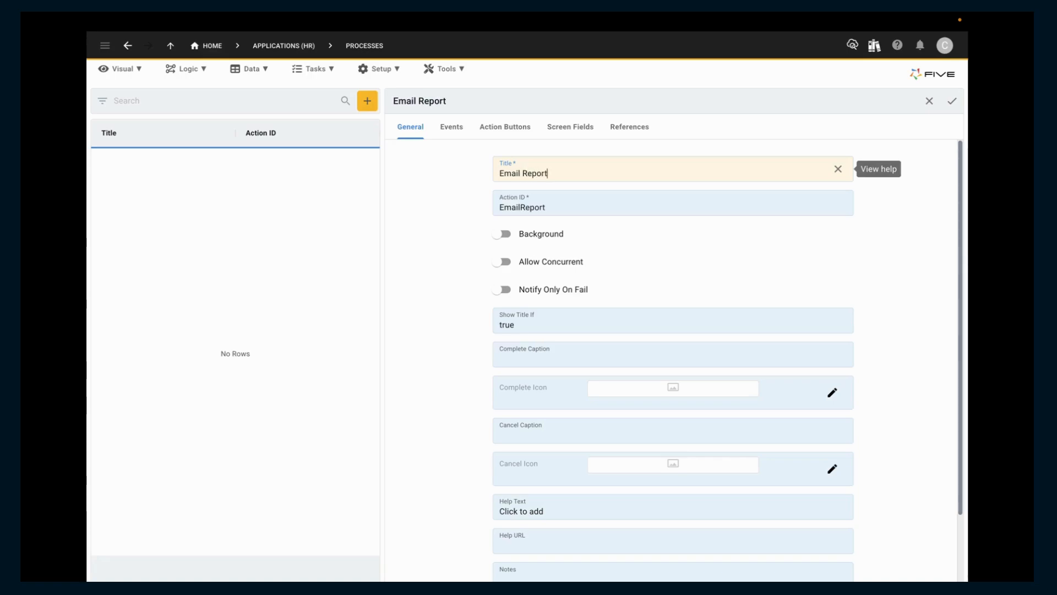
Assign the EmailReport function to the Email Report process's Do Run event.
click(450, 131)
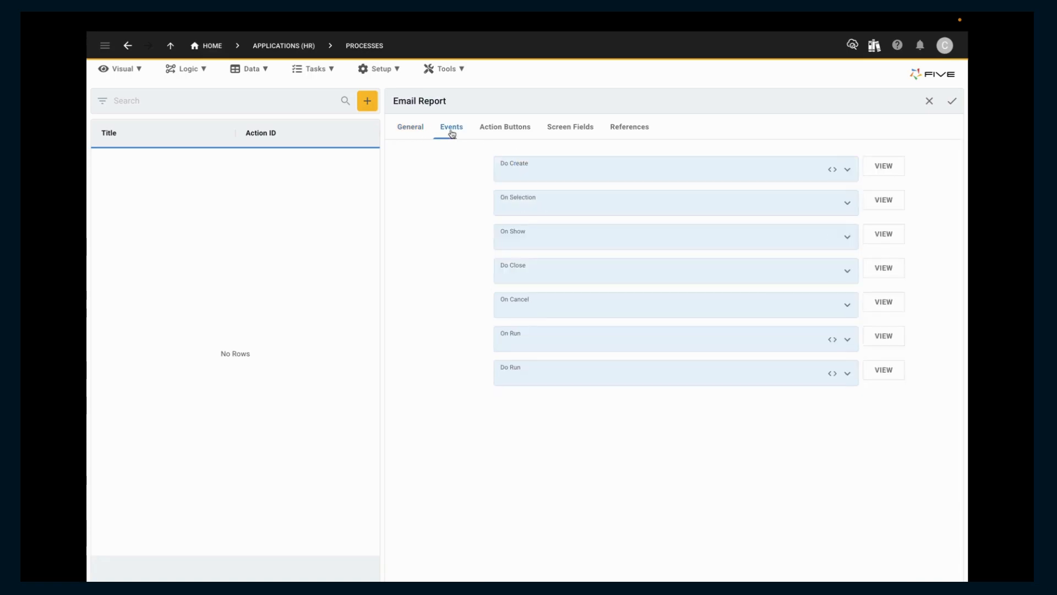
click(565, 375)
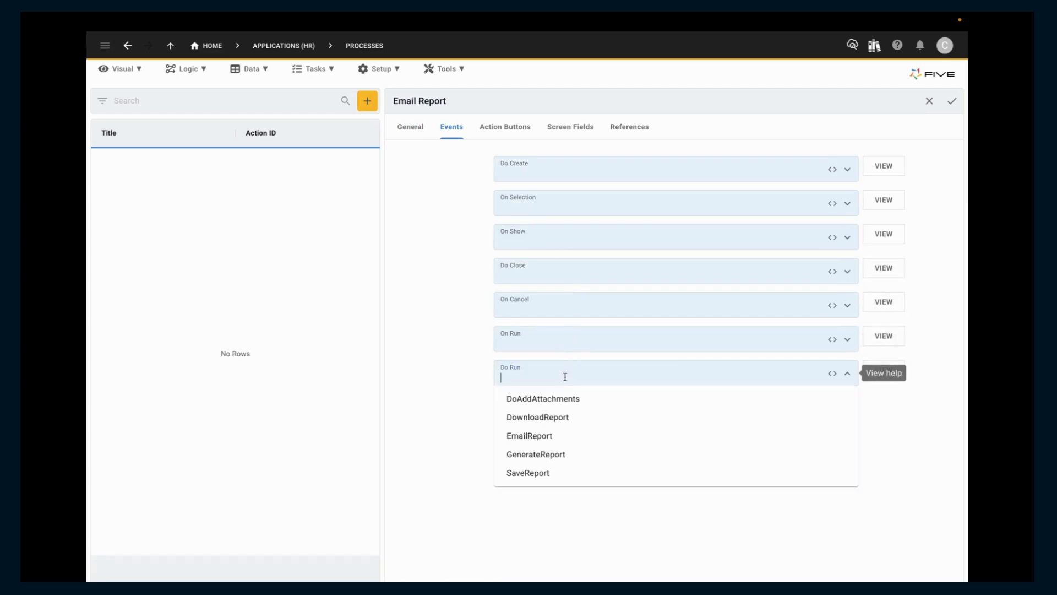
click(539, 438)
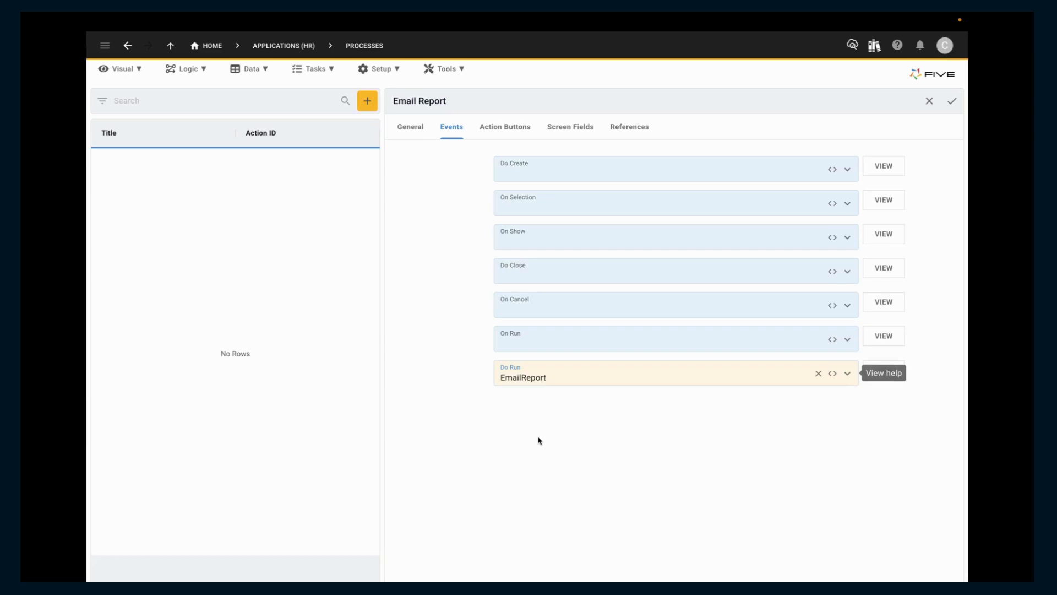
Add an "Email Address" screen field with the _Email display type to the Email Report process and save the process.
click(577, 130)
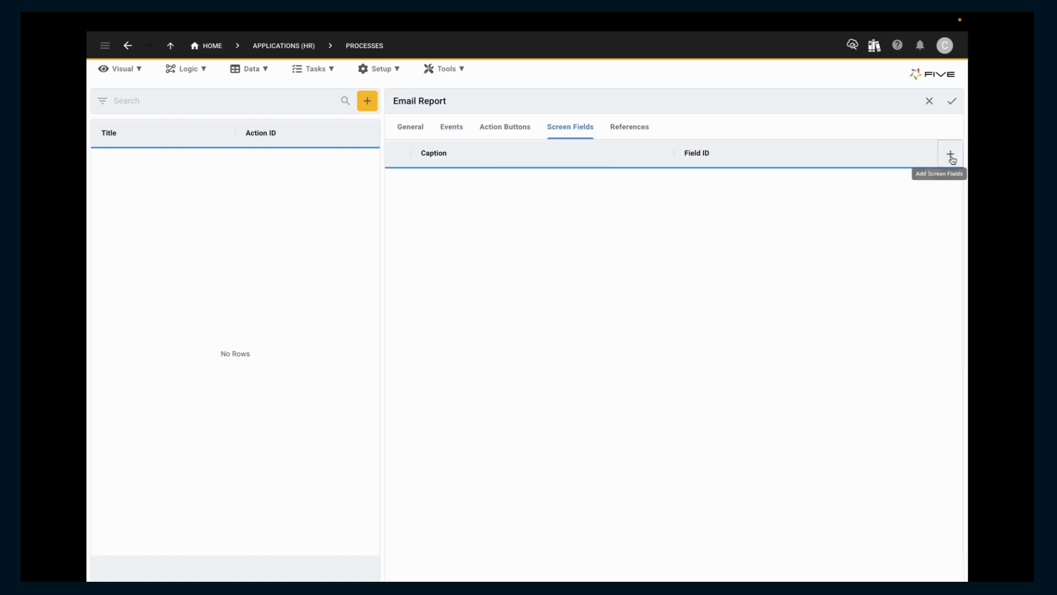
click(950, 156)
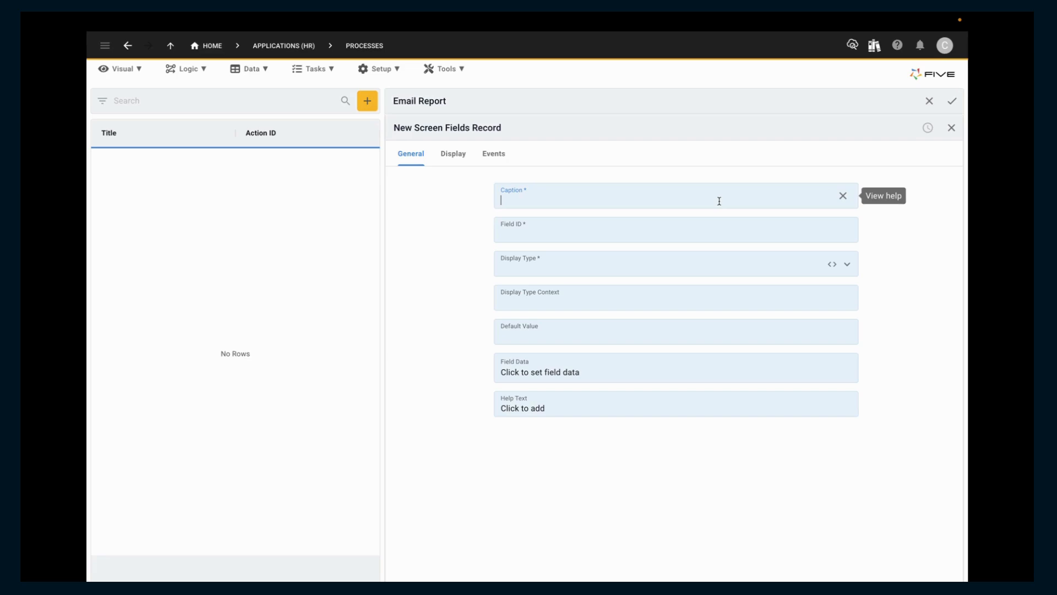
text(E)
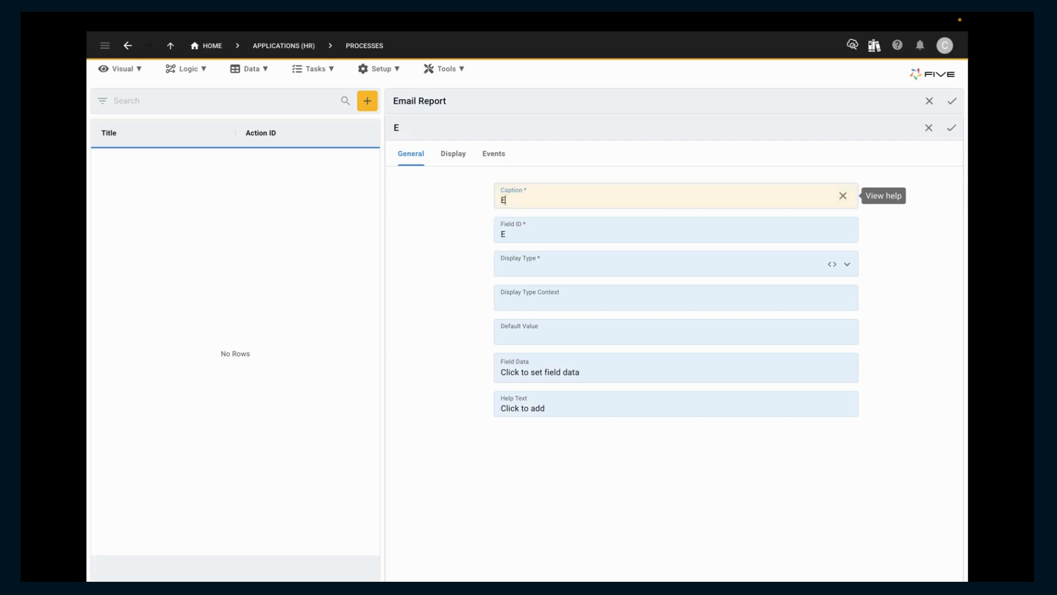
text(mail Address)
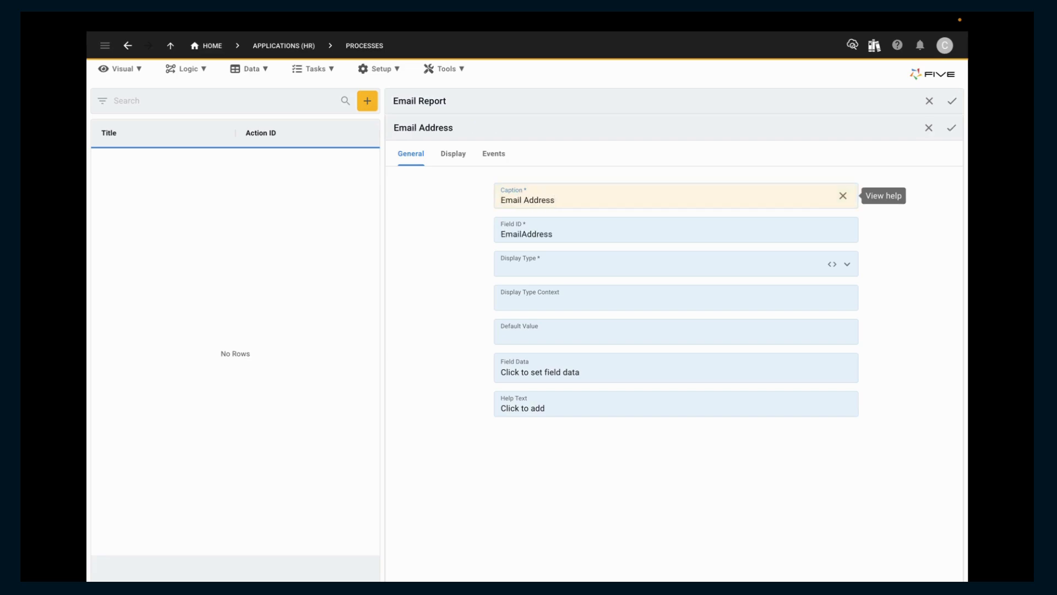
click(723, 264)
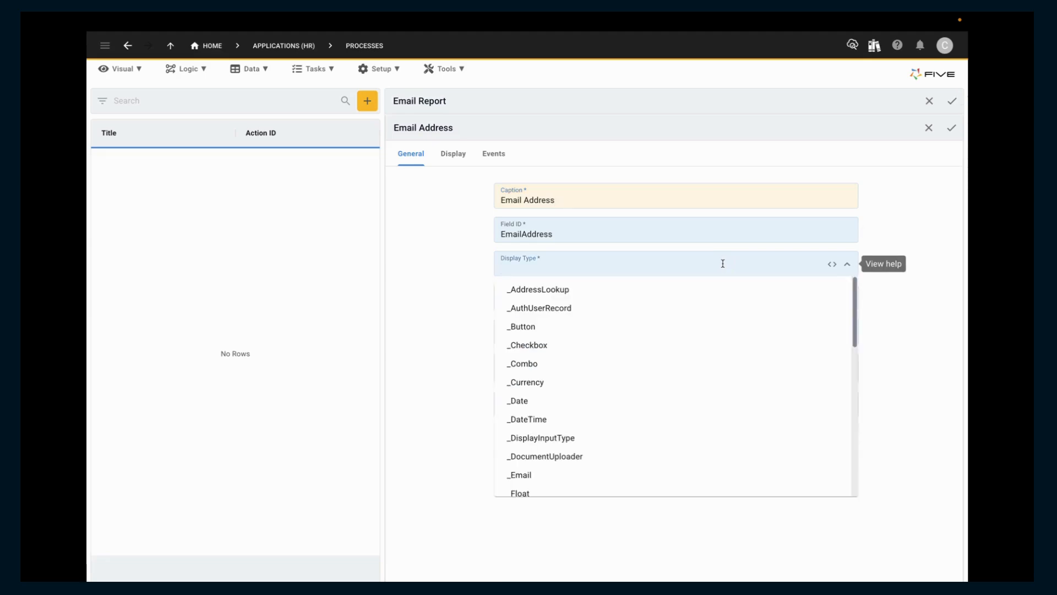
text(emai)
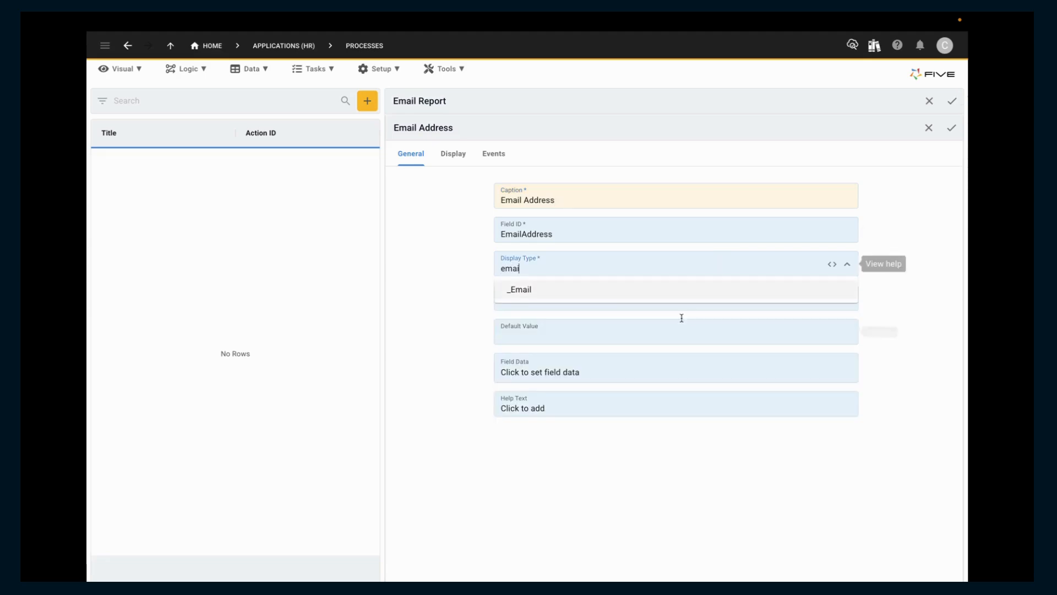
click(675, 292)
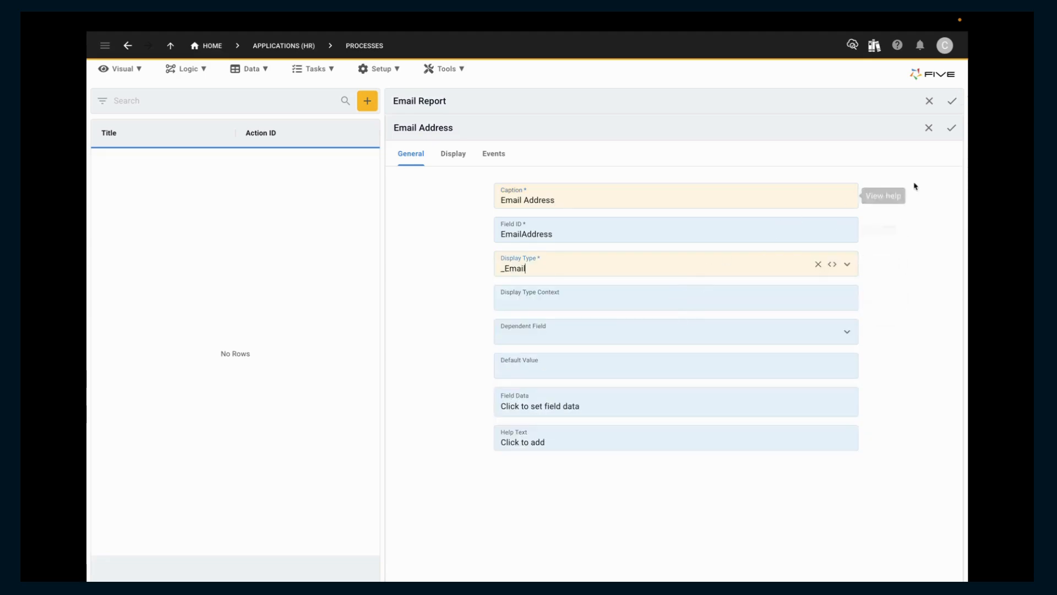
click(951, 128)
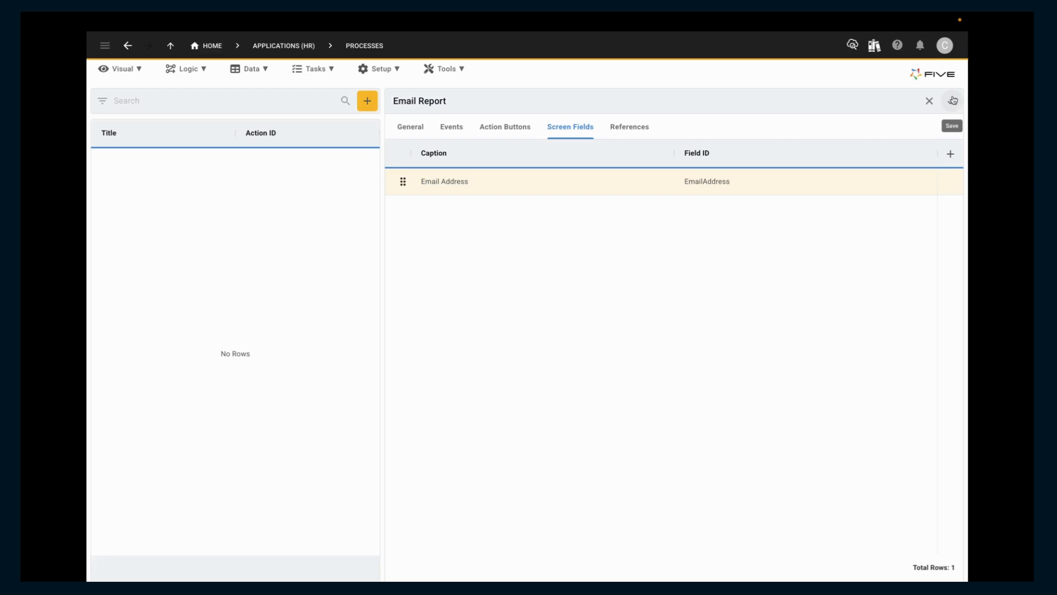
click(952, 101)
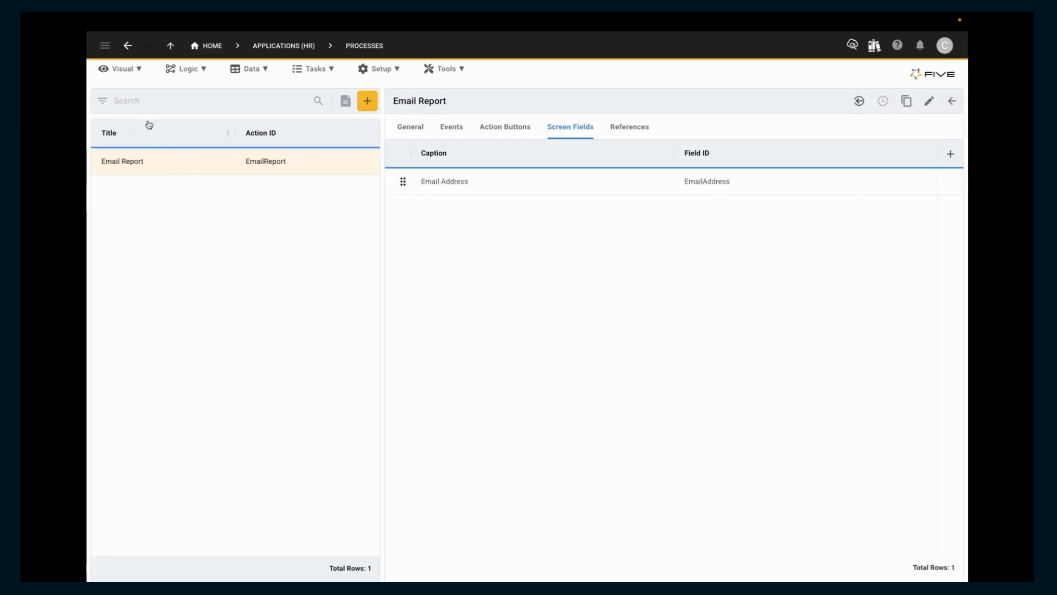
Set the action of the existing Email Report menu item to EmailReport (Process) and save it.
click(136, 71)
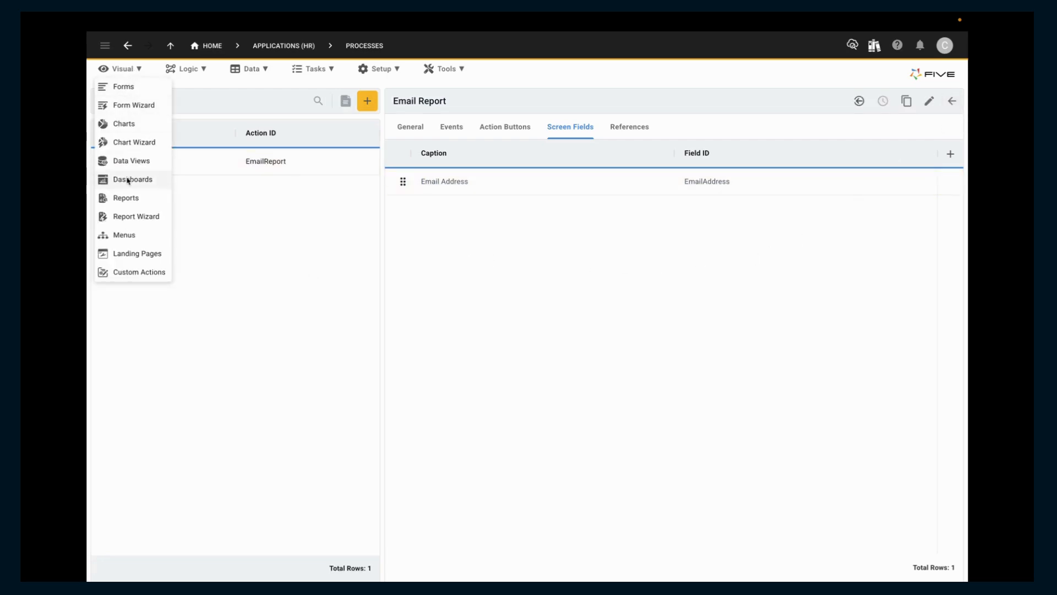
click(125, 234)
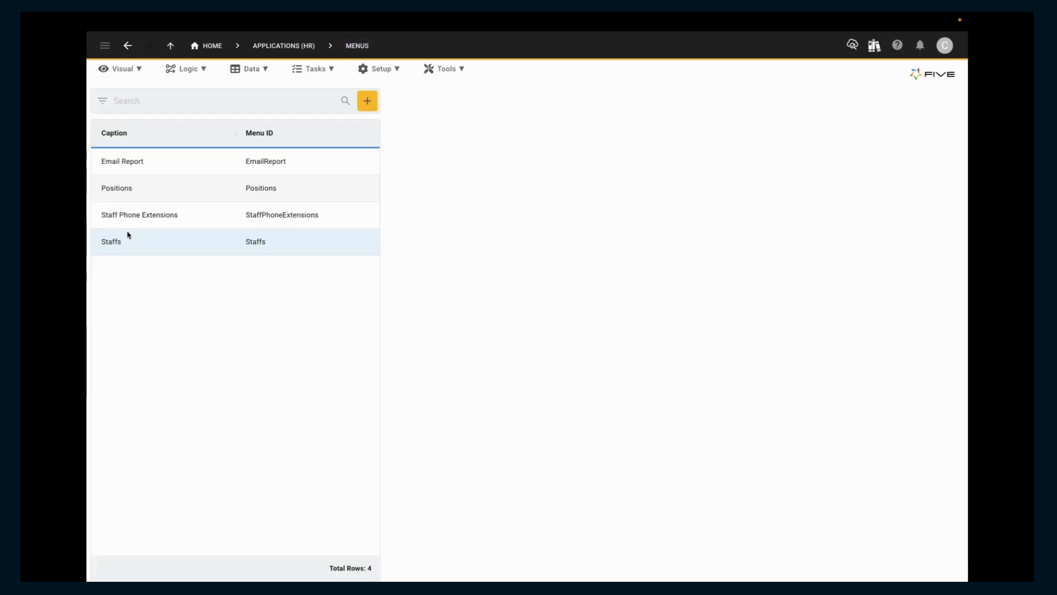
click(316, 166)
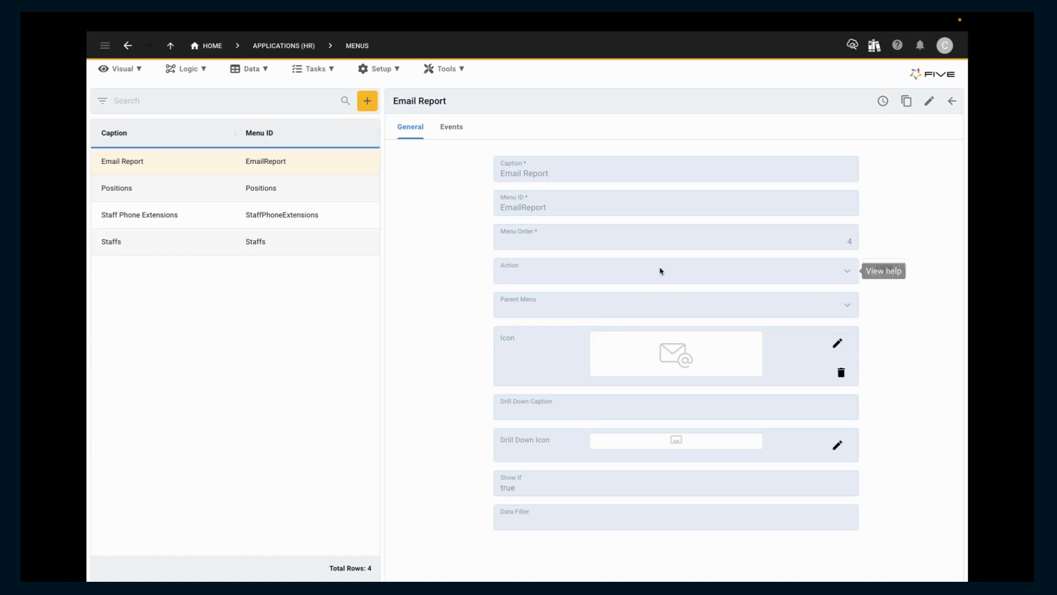
click(694, 278)
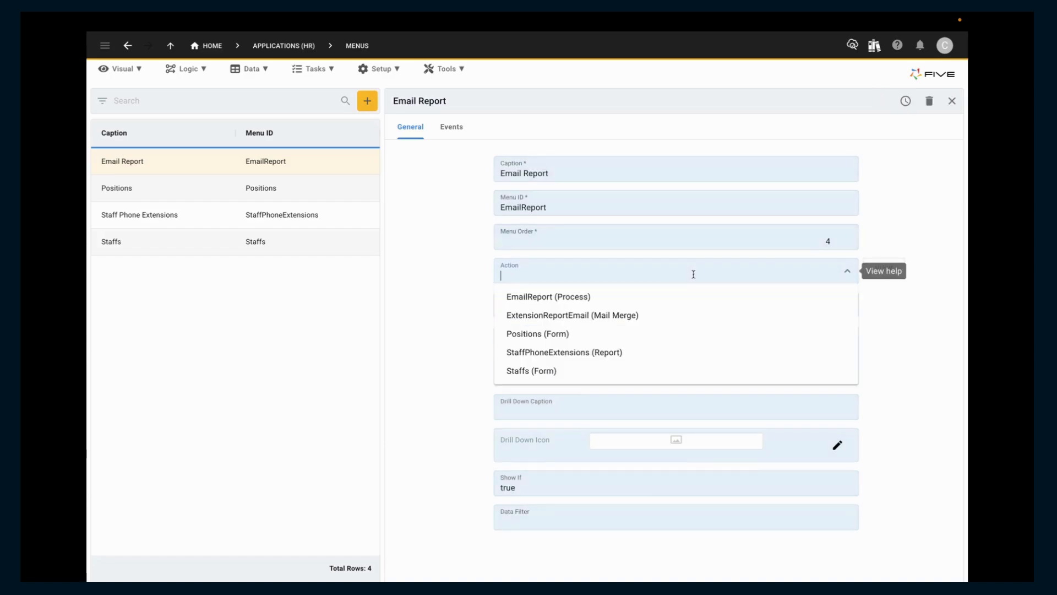
click(593, 297)
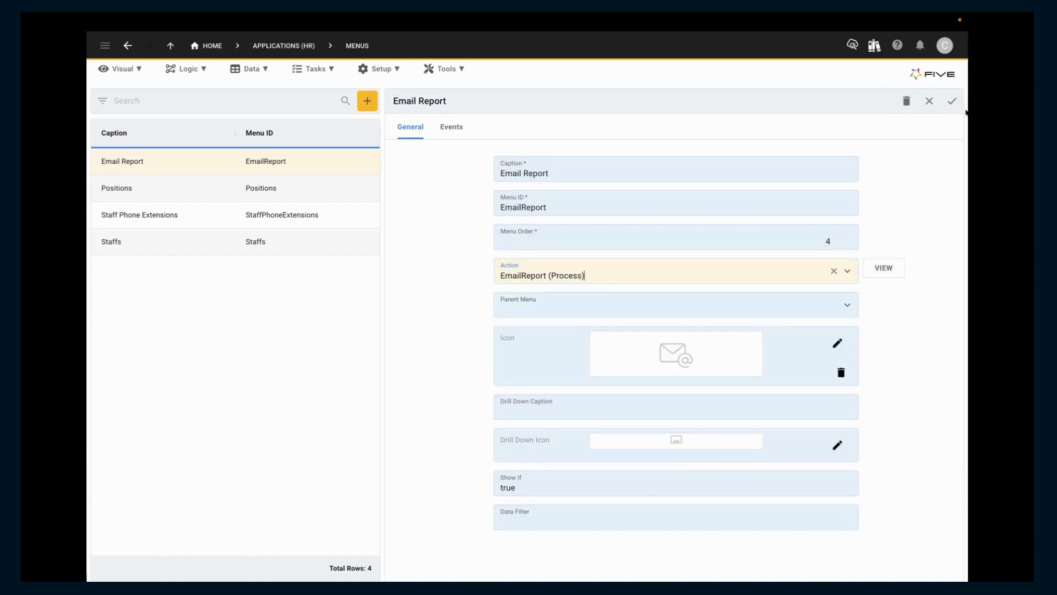
click(952, 102)
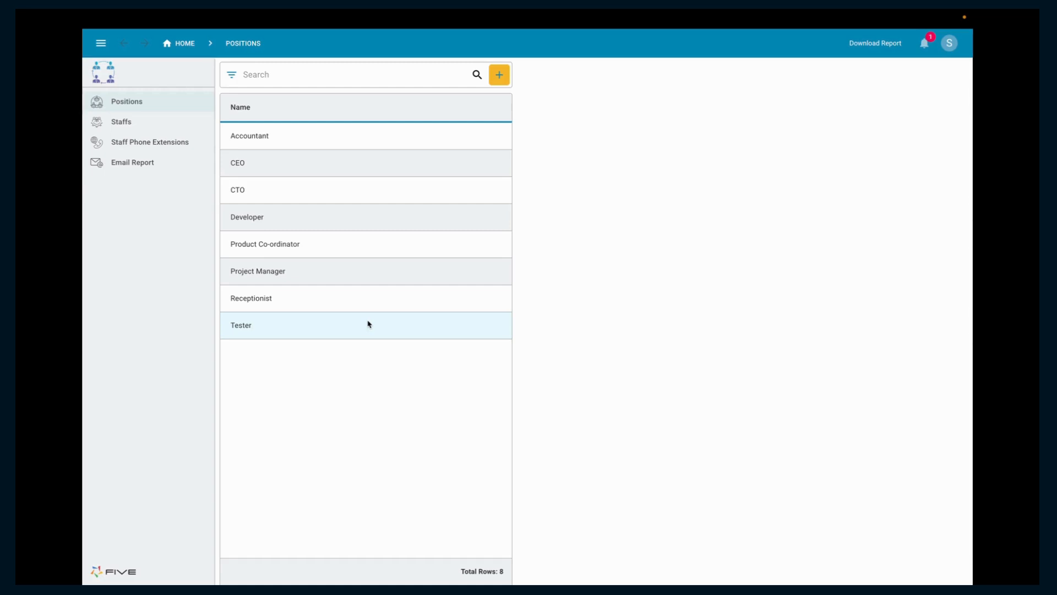
Run Email Report in the running HR application with the recipient's email address filled in.
click(143, 169)
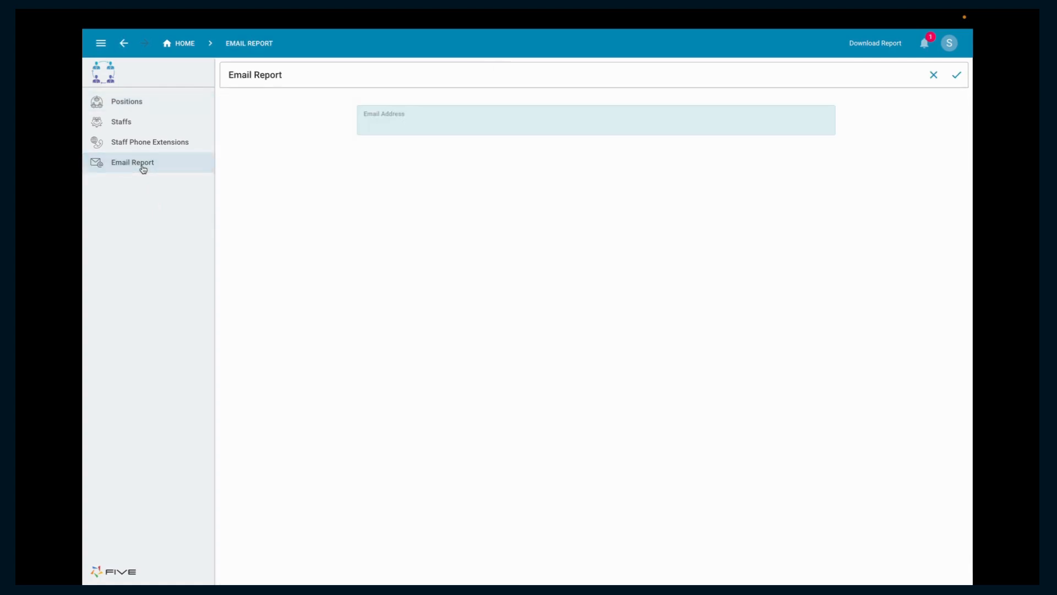
click(413, 127)
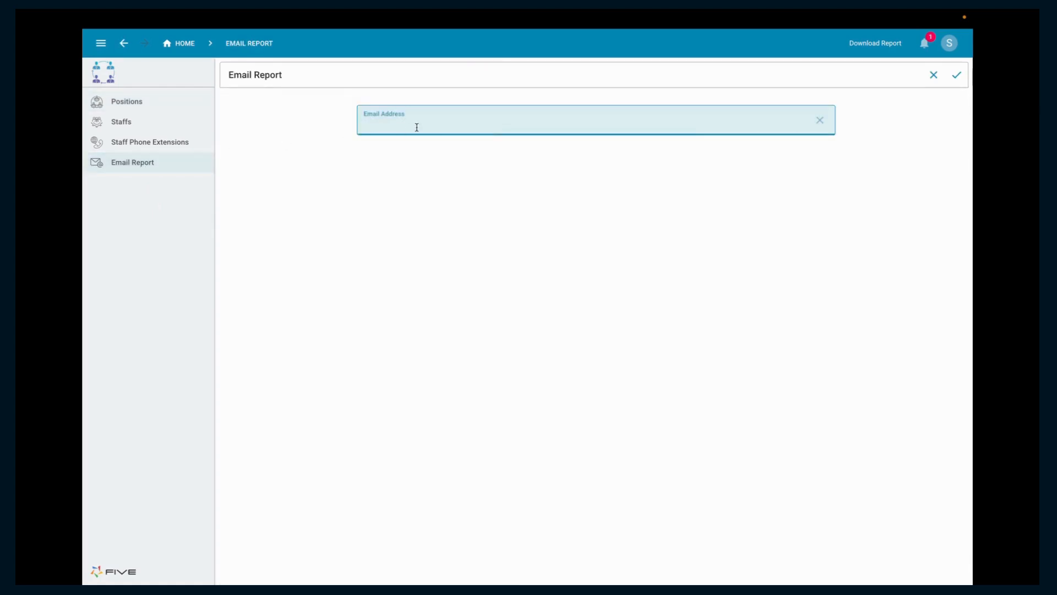
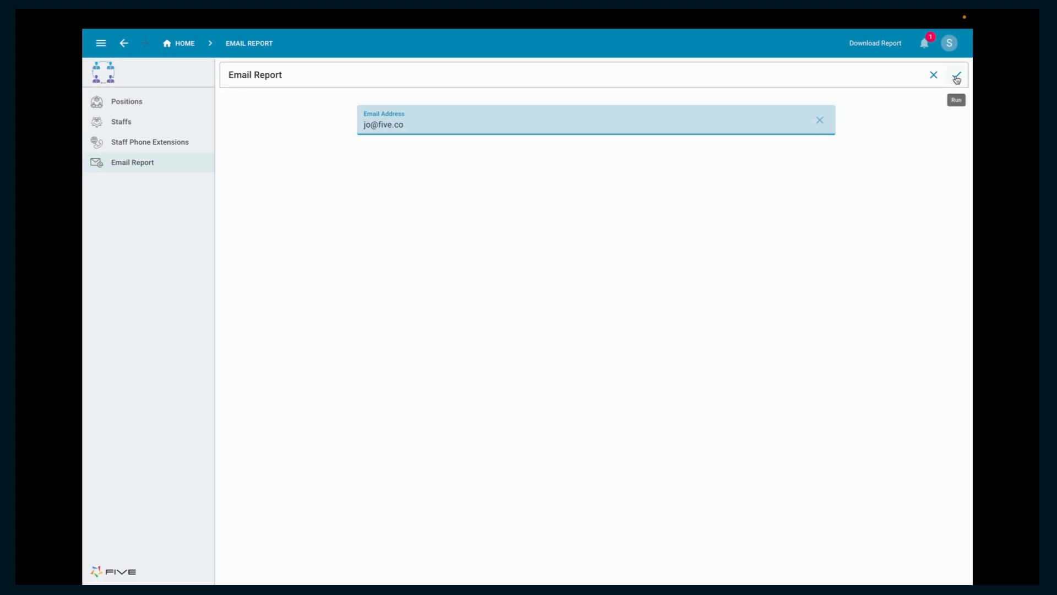
click(956, 77)
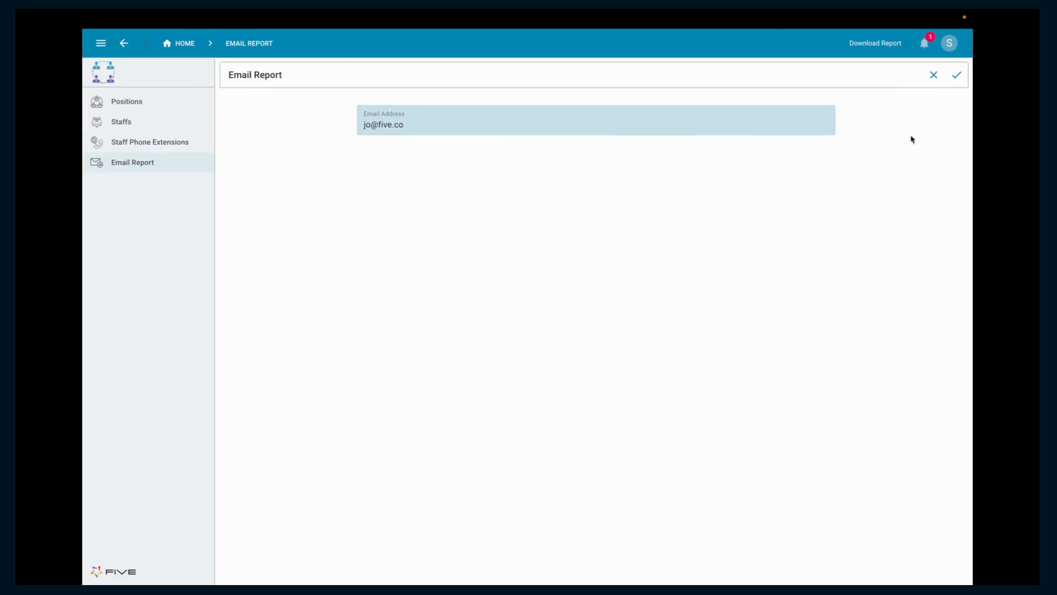